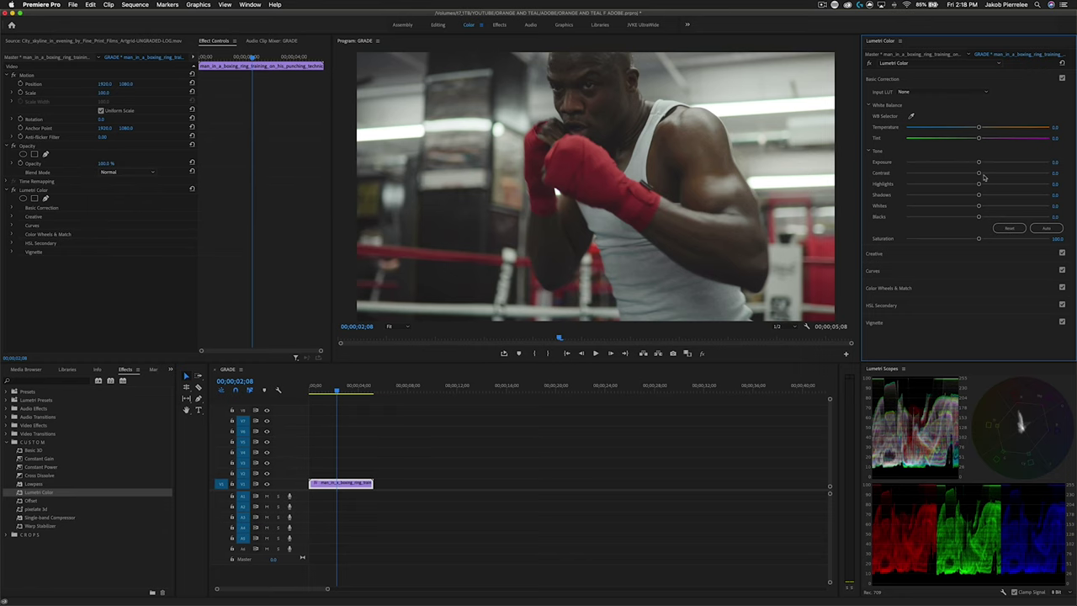
Raise the boxing clip's contrast in Basic Correction and expand the HSL Secondary section.
{"action": "left_click_drag", "start_coordinate": [980, 173], "coordinate": [976, 217]}
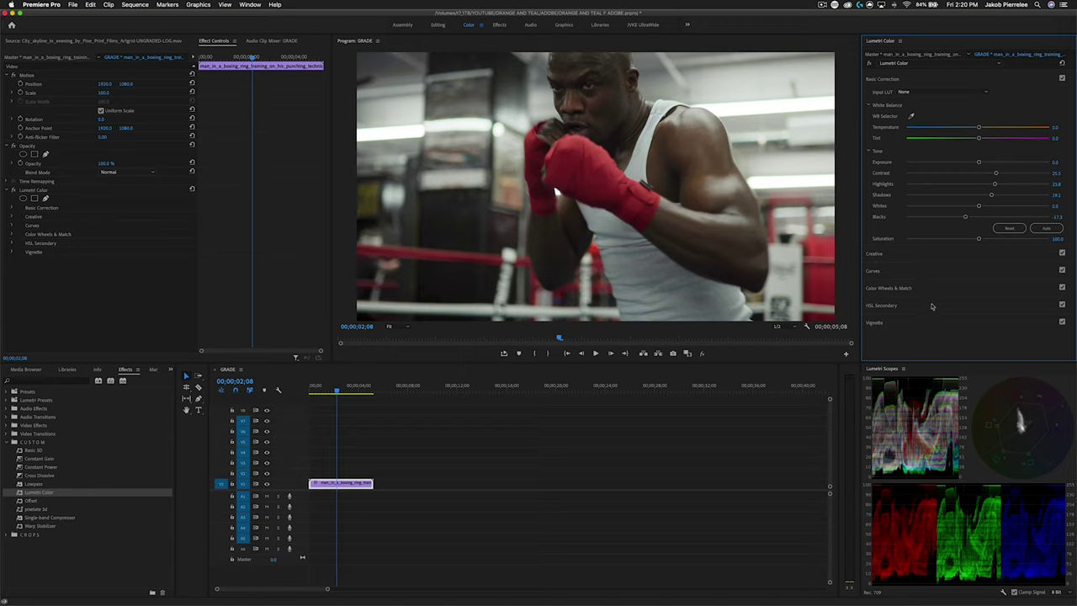
{"action": "left_click", "coordinate": [910, 306]}
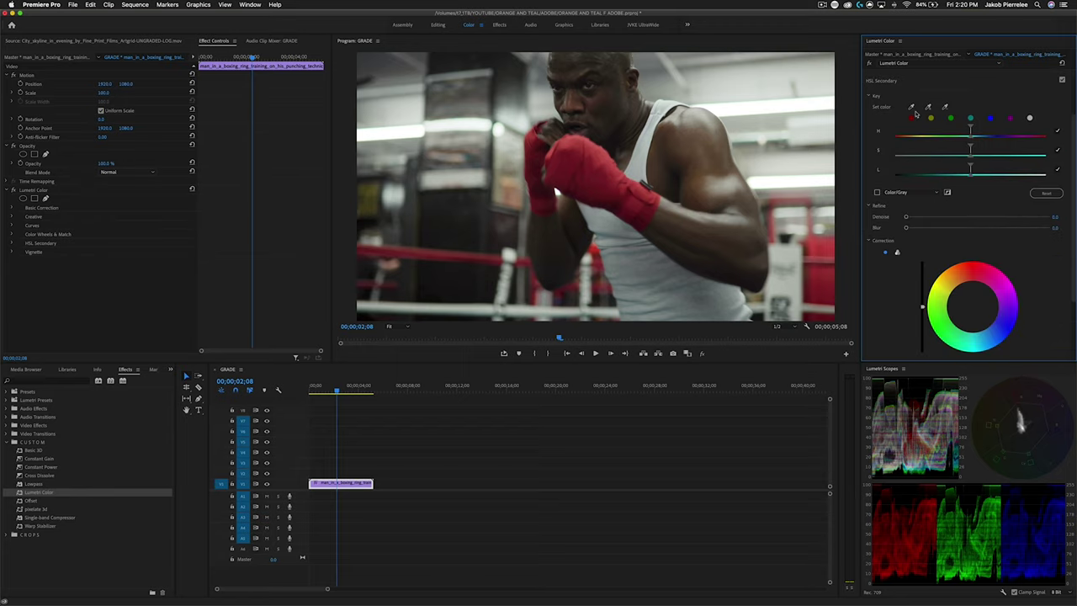
Key the boxer's skin and red gloves from the red swatch with a Color/Gray preview, tuning the H, L and S ranges.
{"action": "left_click", "coordinate": [911, 118]}
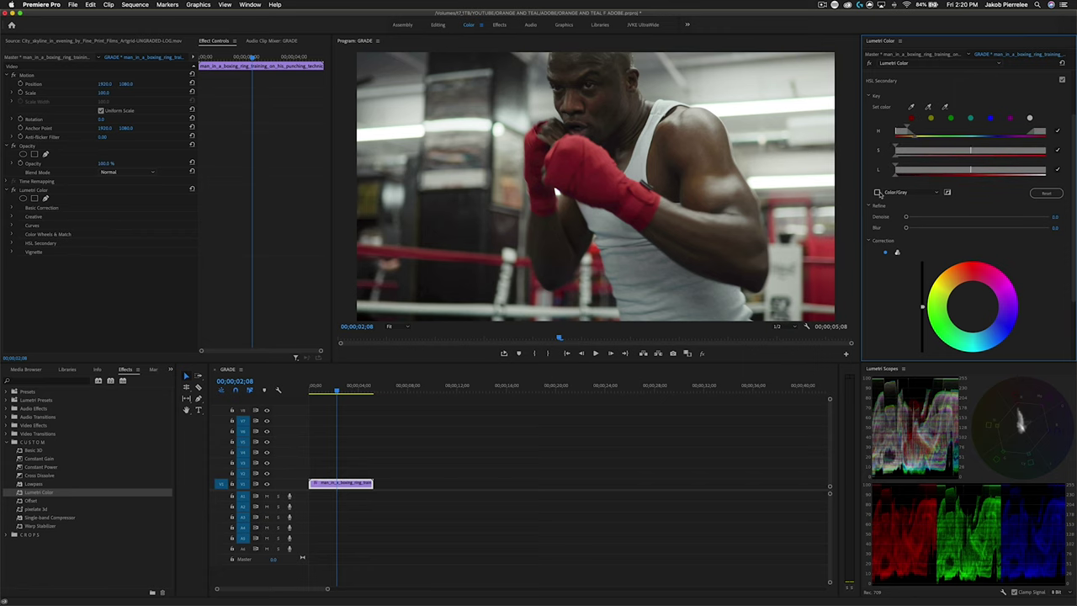
{"action": "left_click", "coordinate": [877, 193]}
{"action": "left_click_drag", "start_coordinate": [913, 141], "coordinate": [918, 137]}
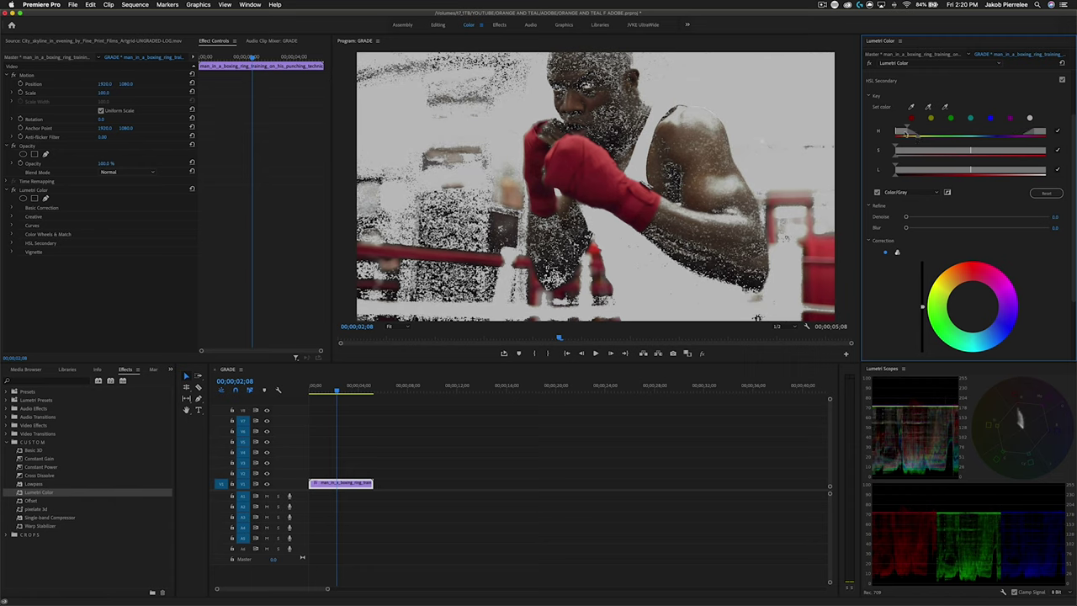
{"action": "left_click_drag", "start_coordinate": [905, 136], "coordinate": [901, 159]}
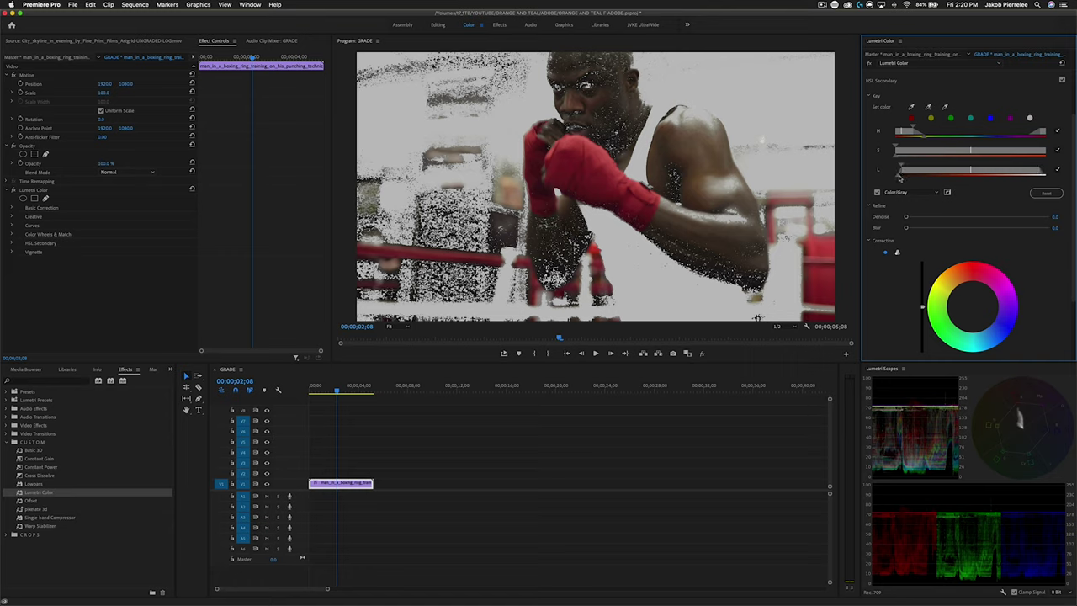
{"action": "left_click_drag", "start_coordinate": [901, 168], "coordinate": [901, 157]}
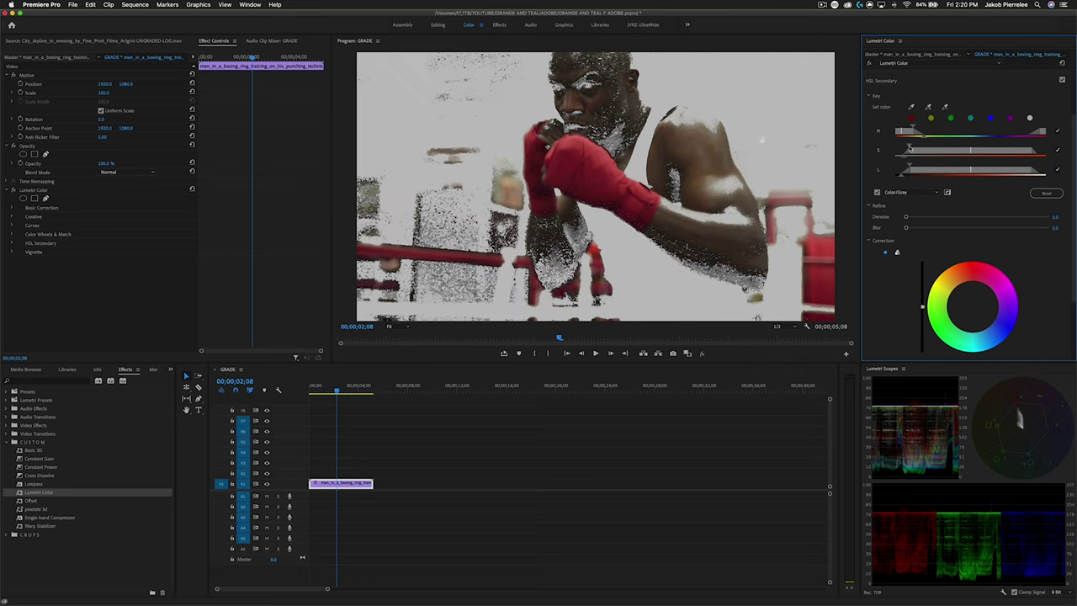
{"action": "left_click_drag", "start_coordinate": [908, 149], "coordinate": [906, 149]}
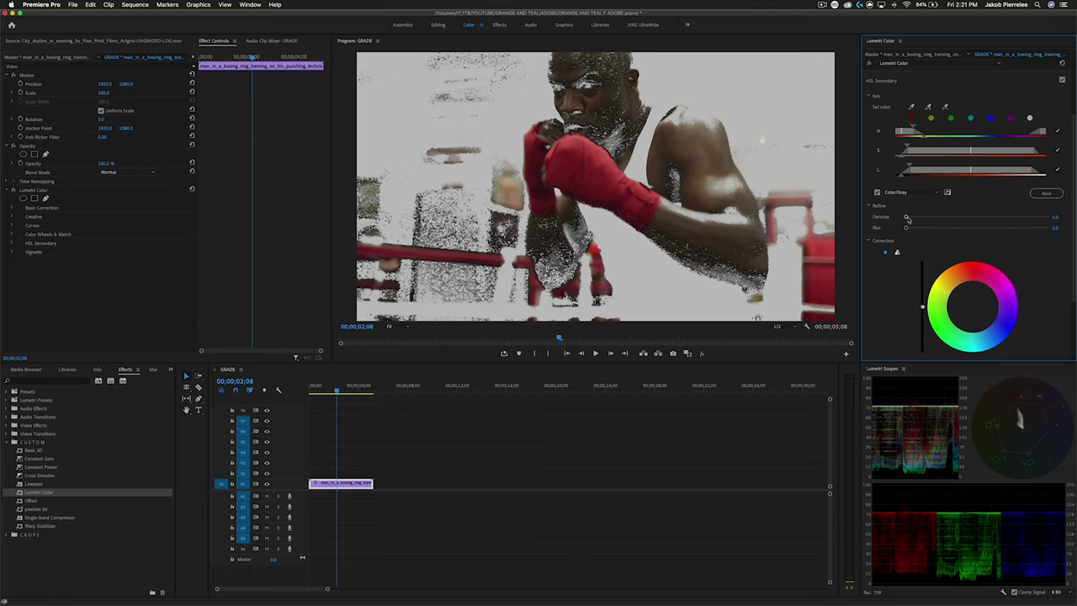
{"action": "left_click_drag", "start_coordinate": [907, 217], "coordinate": [1018, 229]}
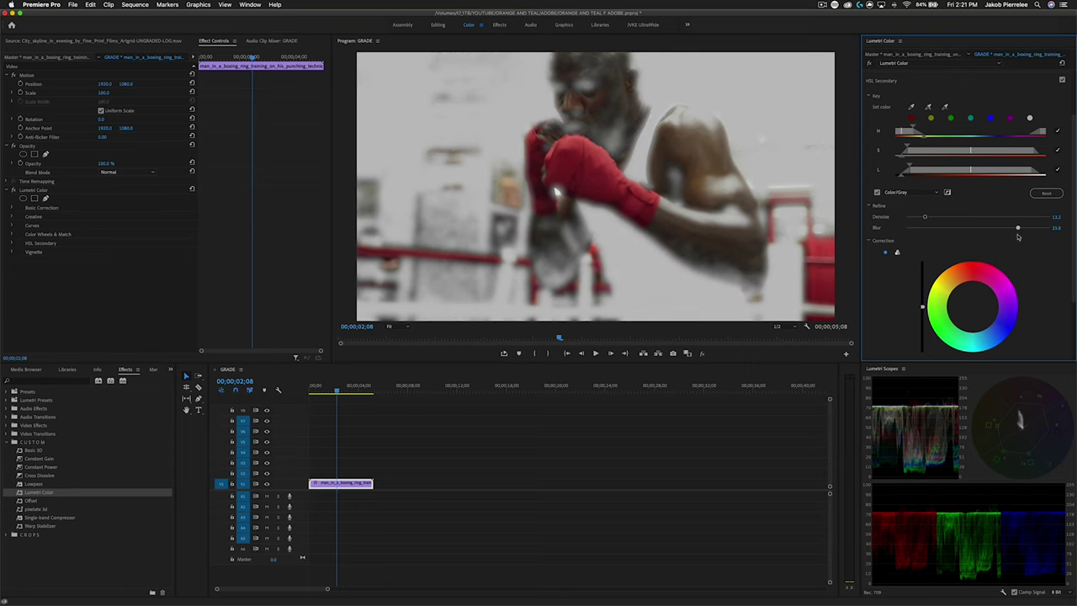
Scroll to the Refine controls and invert the key so the background is selected.
{"action": "scroll", "coordinate": [1015, 194], "scroll_direction": "down", "scroll_amount": 2}
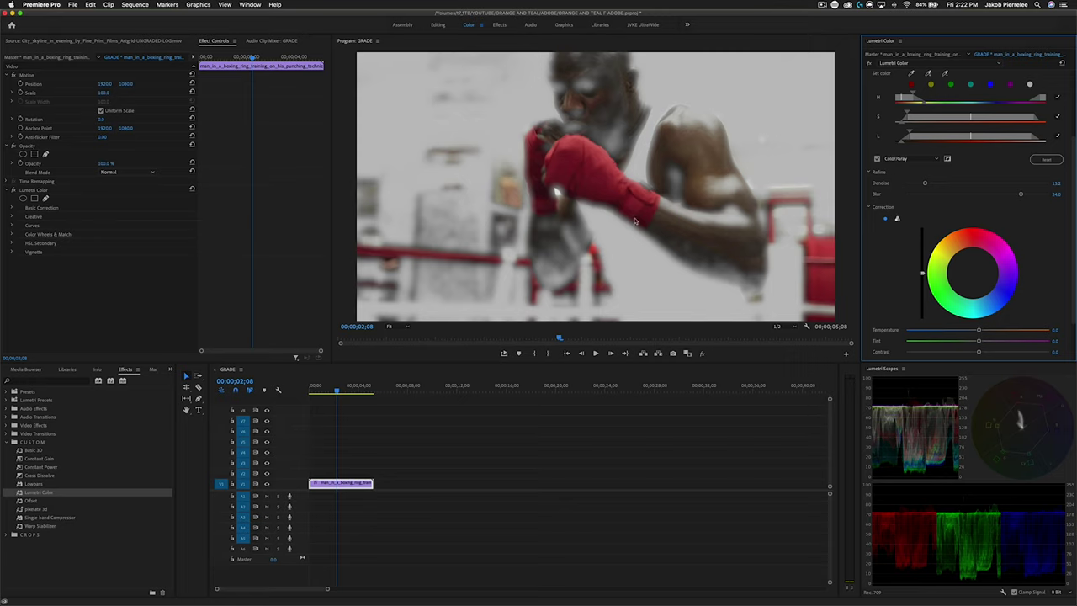
{"action": "scroll", "coordinate": [935, 233], "scroll_direction": "down", "scroll_amount": 3}
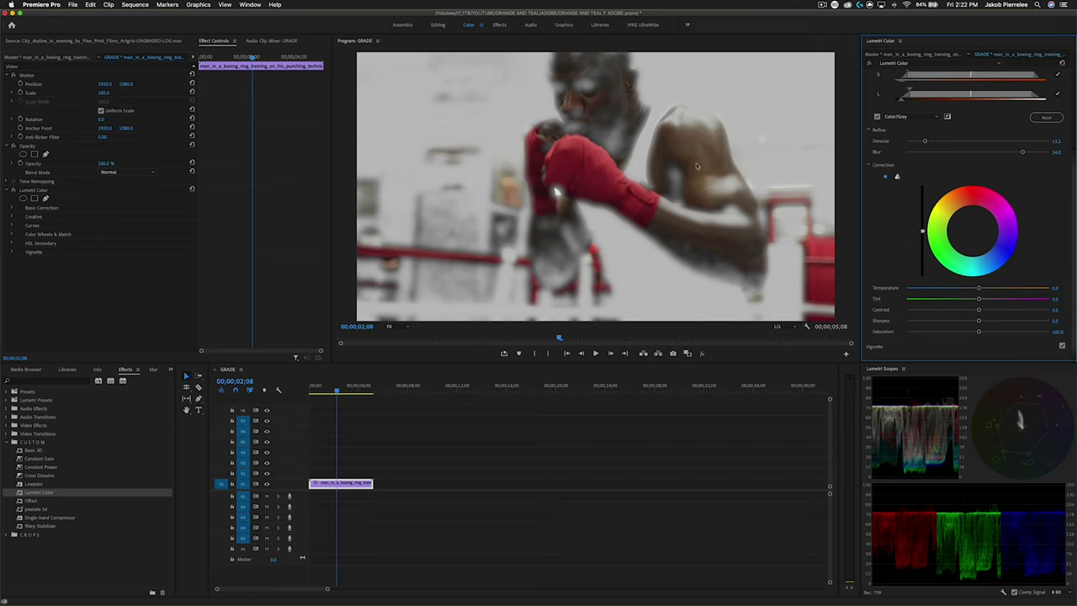
{"action": "left_click", "coordinate": [948, 117]}
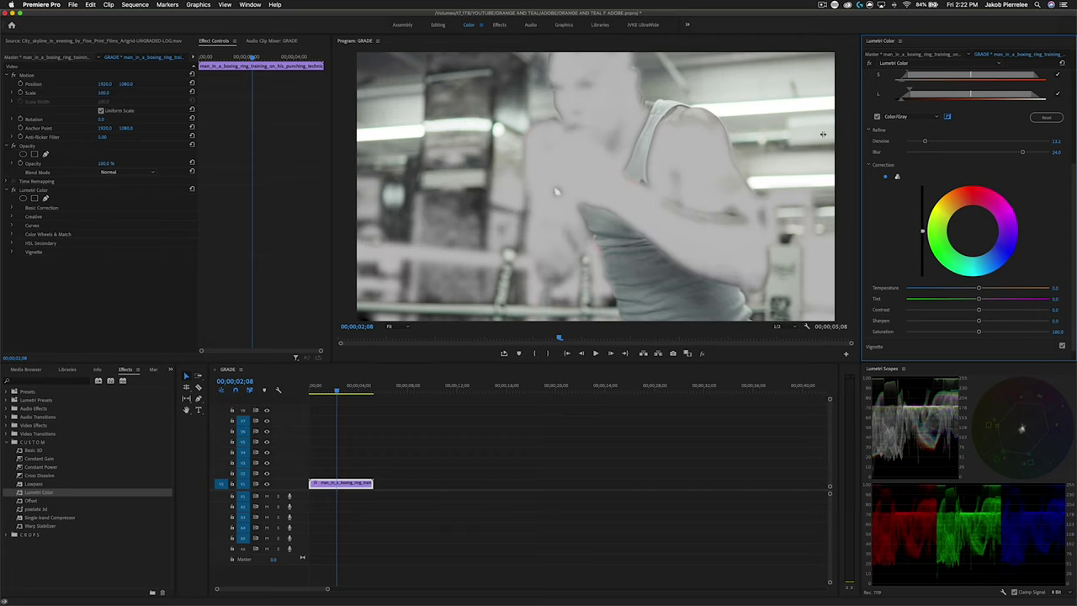
Tint the background midtones teal on three-way wheels, then add a second Lumetri Color effect.
{"action": "left_click", "coordinate": [897, 178]}
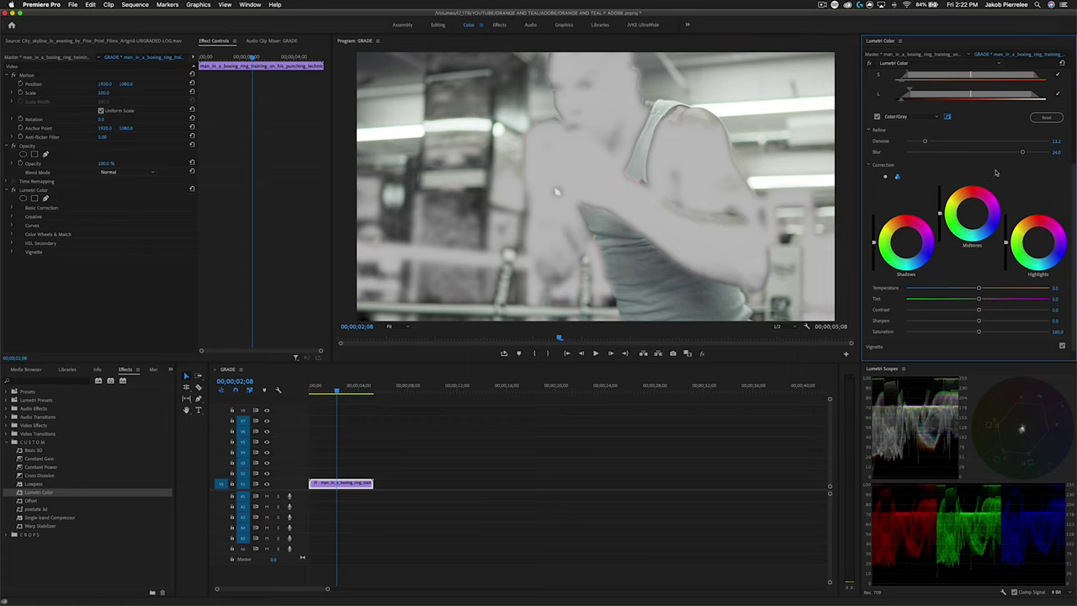
{"action": "scroll", "coordinate": [997, 175], "scroll_direction": "down", "scroll_amount": 1}
{"action": "left_click_drag", "start_coordinate": [971, 200], "coordinate": [977, 206]}
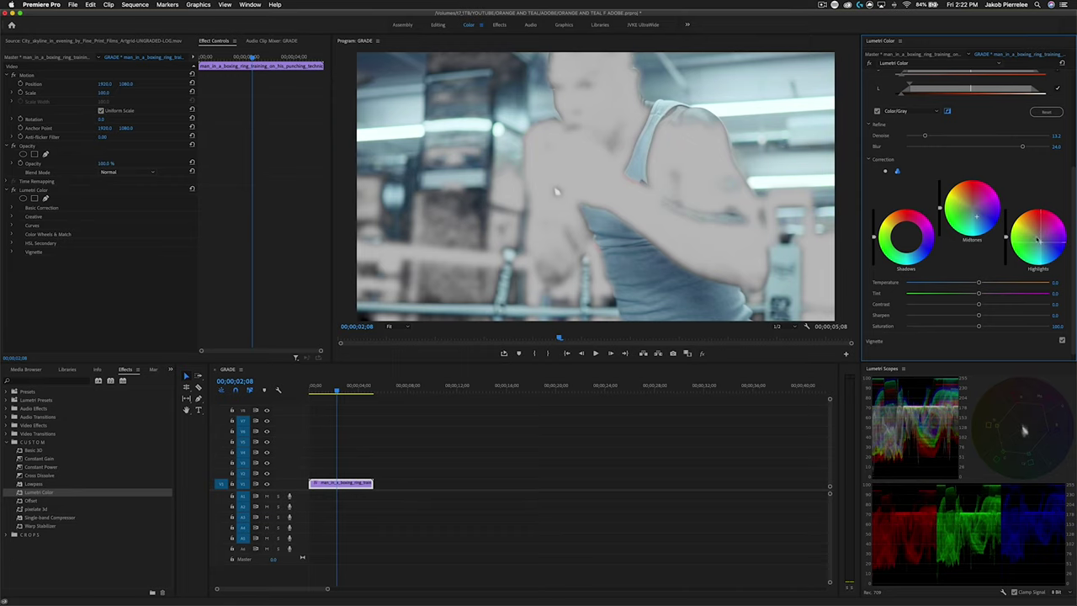
{"action": "left_click", "coordinate": [877, 110]}
{"action": "left_click_drag", "start_coordinate": [560, 338], "coordinate": [764, 345]}
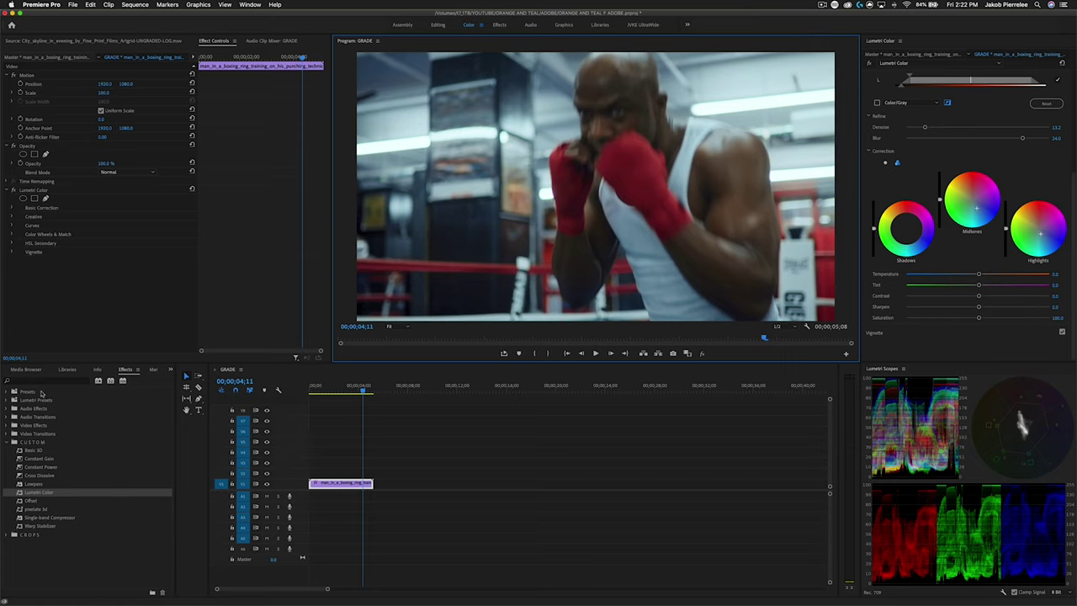
{"action": "left_click_drag", "start_coordinate": [29, 491], "coordinate": [93, 308]}
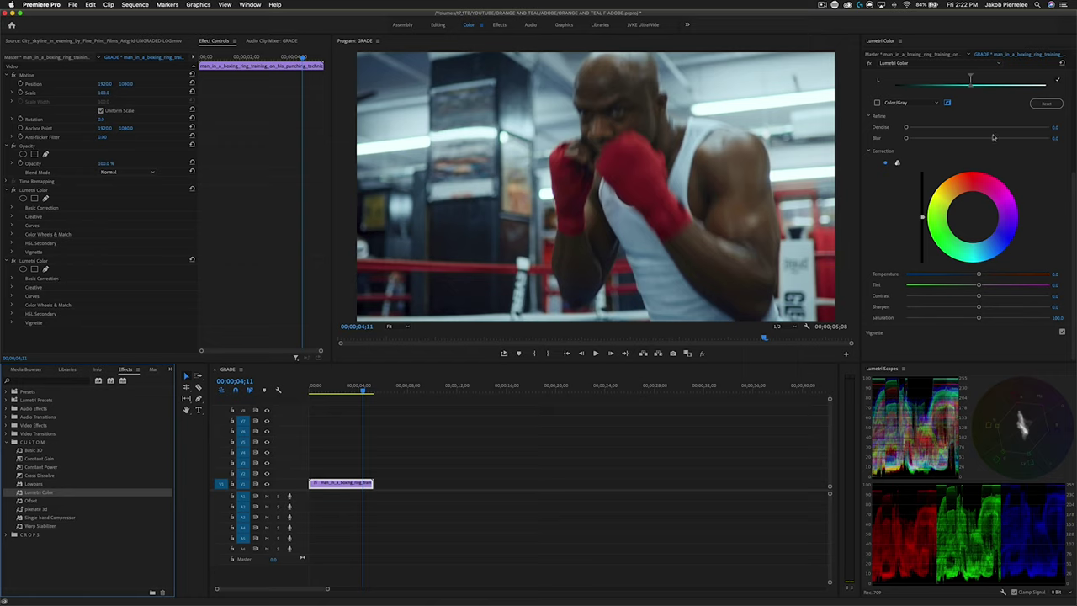
Add Hue vs Sat control points and slightly boost the saturation of reds.
{"action": "scroll", "coordinate": [895, 169], "scroll_direction": "up", "scroll_amount": 10}
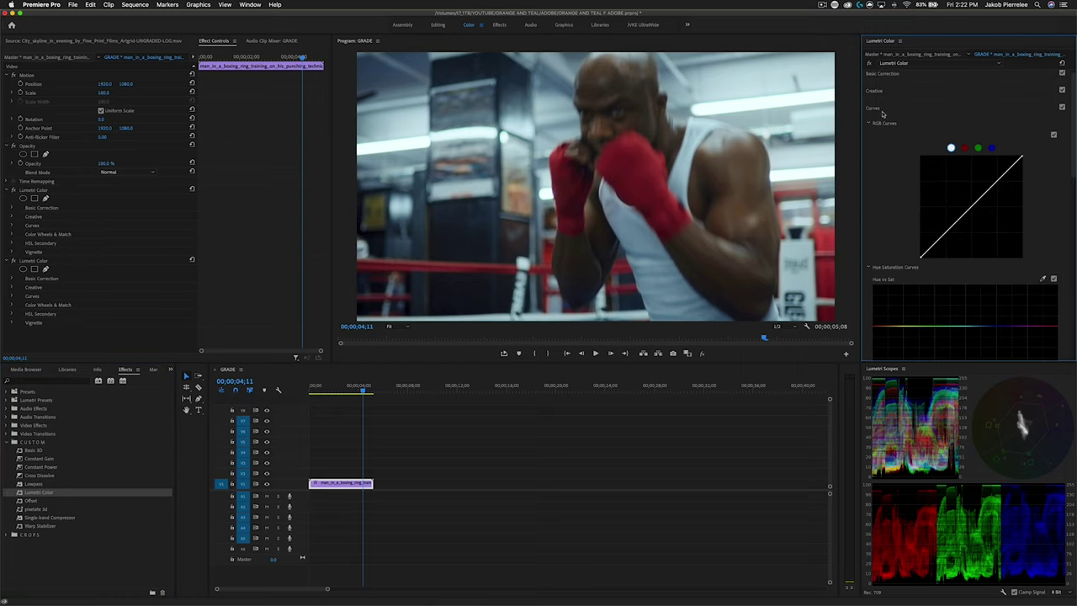
{"action": "scroll", "coordinate": [887, 168], "scroll_direction": "down", "scroll_amount": 5}
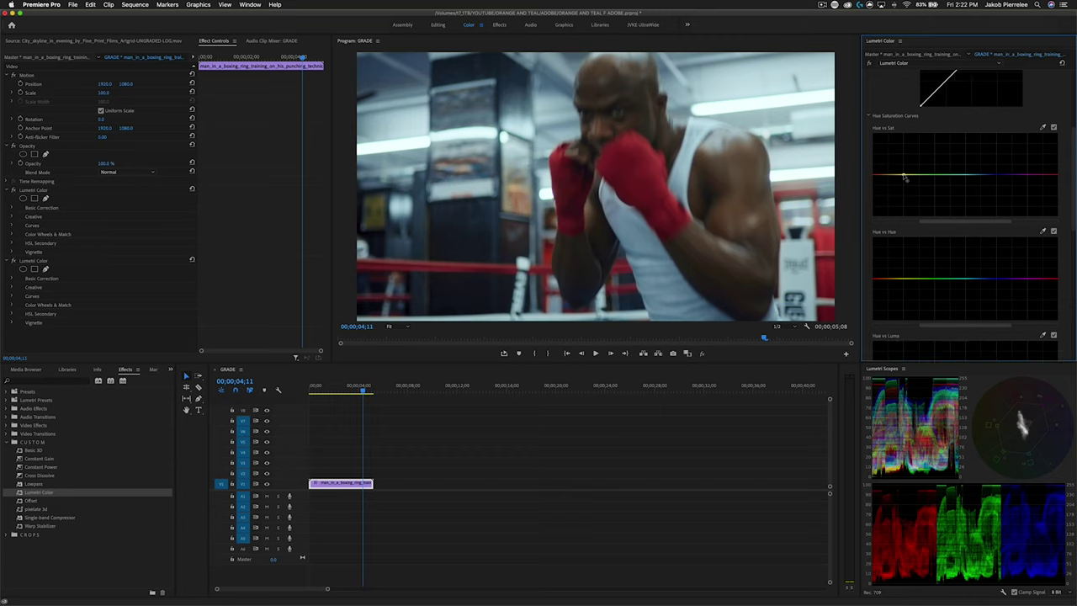
{"action": "left_click", "coordinate": [1035, 175]}
{"action": "left_click", "coordinate": [879, 175]}
{"action": "left_click_drag", "start_coordinate": [880, 176], "coordinate": [881, 172]}
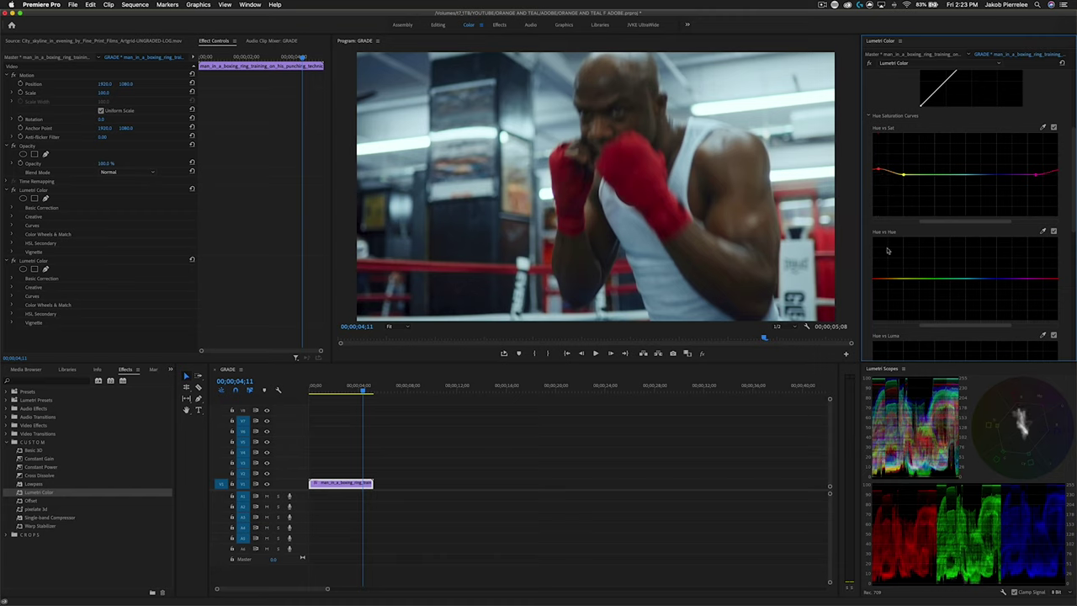
Anchor the Hue vs Hue curve, shifting the red hues and pulling the magenta end down.
{"action": "left_click", "coordinate": [903, 278]}
{"action": "left_click", "coordinate": [1030, 279]}
{"action": "left_click", "coordinate": [879, 279]}
{"action": "left_click_drag", "start_coordinate": [881, 284], "coordinate": [879, 282]}
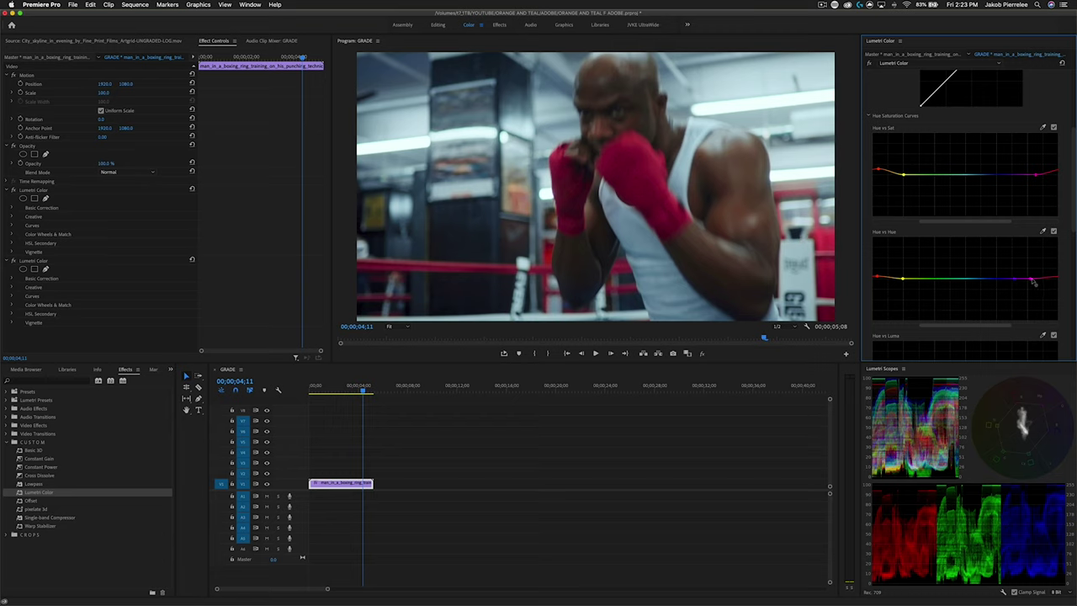
{"action": "left_click_drag", "start_coordinate": [1033, 280], "coordinate": [1040, 287]}
{"action": "left_click", "coordinate": [335, 389]}
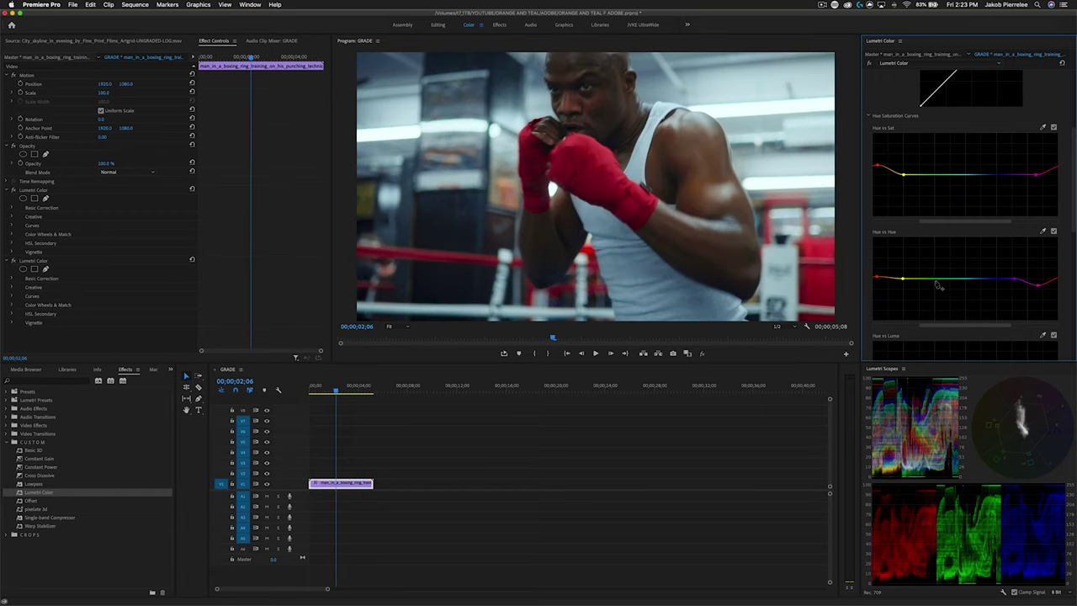
{"action": "left_click", "coordinate": [956, 280]}
{"action": "left_click", "coordinate": [998, 280]}
Lift blues on Hue vs Sat, then compare the grade with Global FX Mute on and off.
{"action": "left_click", "coordinate": [980, 175]}
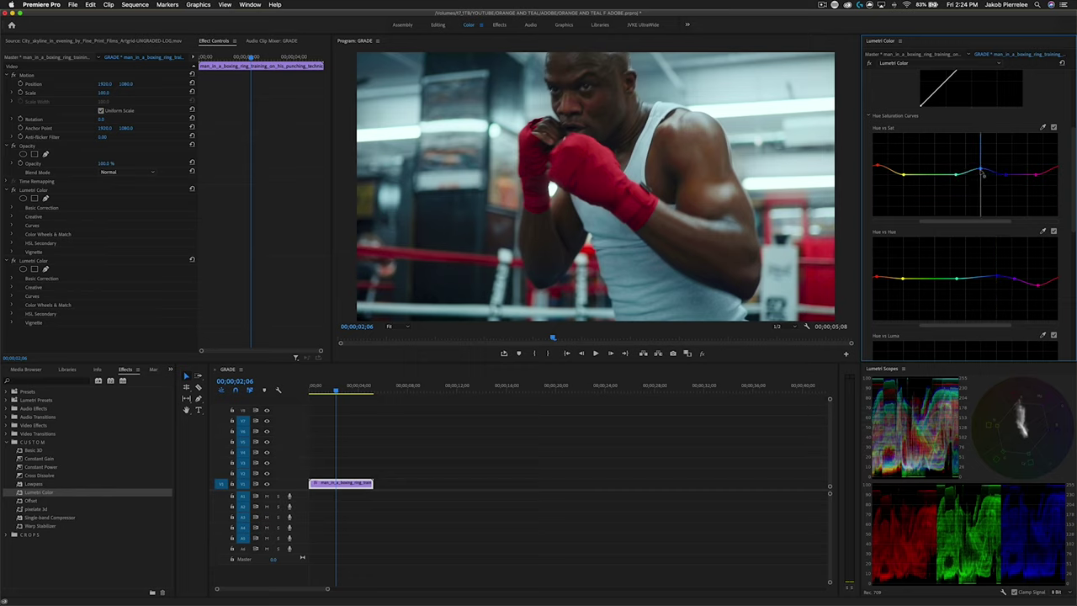
{"action": "left_click_drag", "start_coordinate": [980, 175], "coordinate": [980, 170]}
{"action": "scroll", "coordinate": [967, 219], "scroll_direction": "down", "scroll_amount": 1}
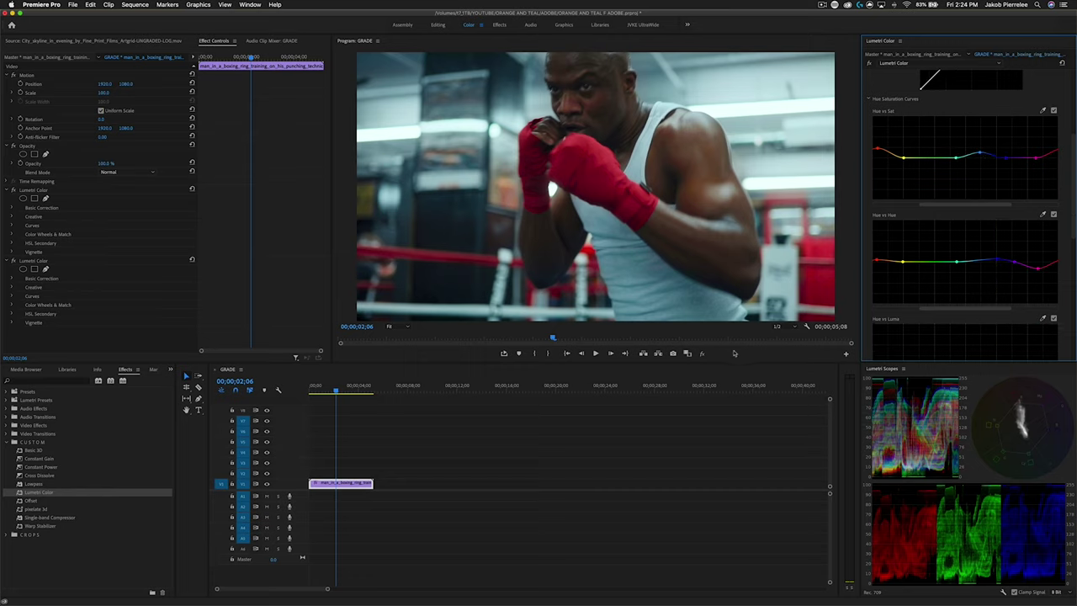
{"action": "left_click", "coordinate": [703, 353]}
{"action": "left_click", "coordinate": [702, 354]}
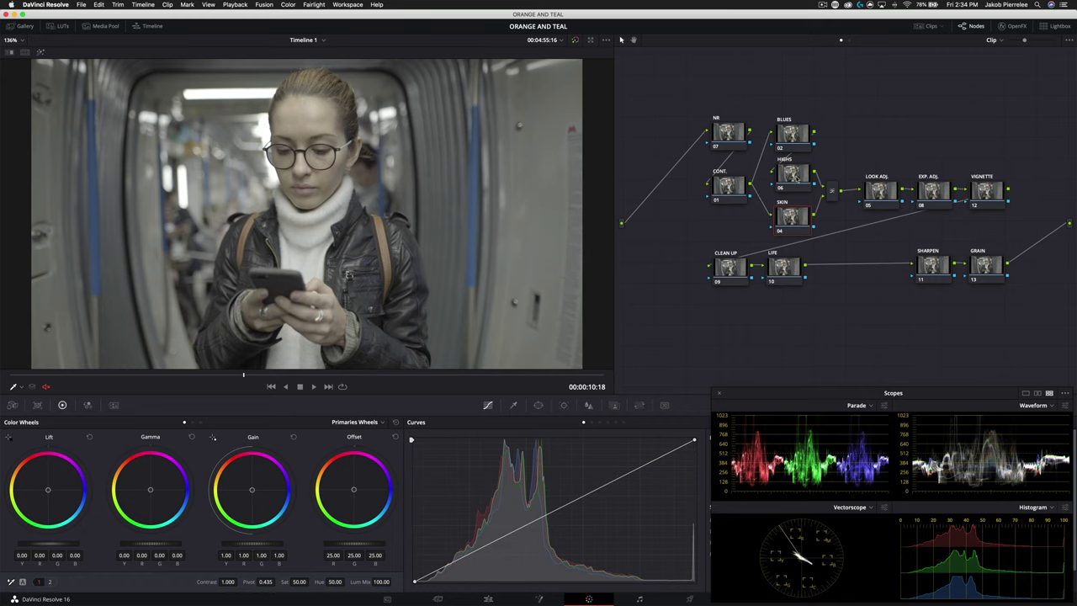
{"action": "left_click_drag", "start_coordinate": [800, 189], "coordinate": [791, 214]}
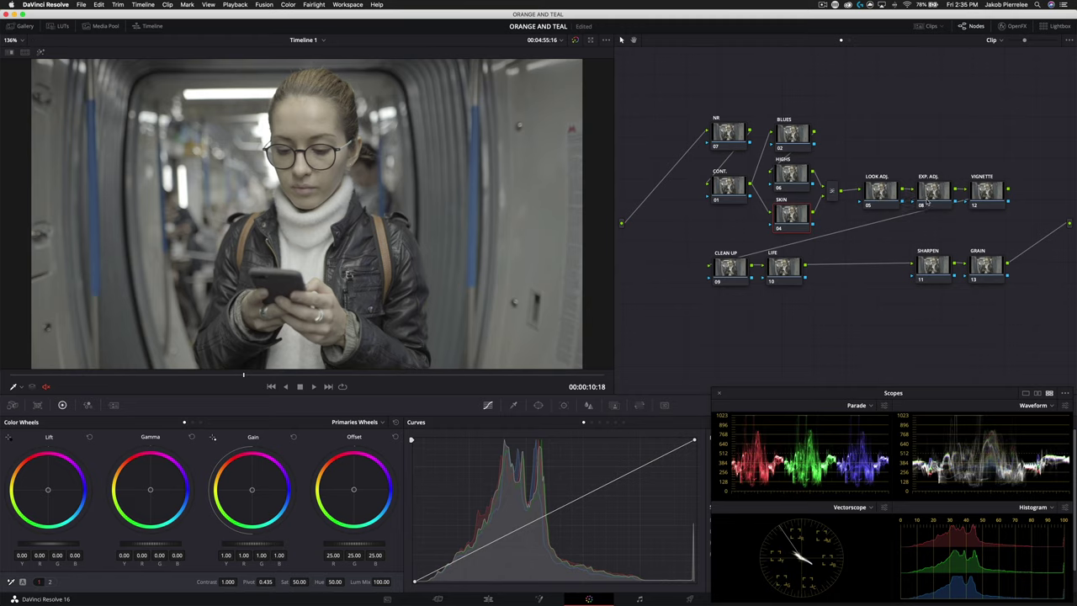
{"action": "key", "text": "super+s"}
Set the NR node's Temporal NR to 3 frames, then reselect the CONT. node's colour wheels.
{"action": "left_click", "coordinate": [941, 275]}
{"action": "left_click", "coordinate": [984, 272]}
{"action": "left_click", "coordinate": [732, 140]}
{"action": "left_click", "coordinate": [114, 405]}
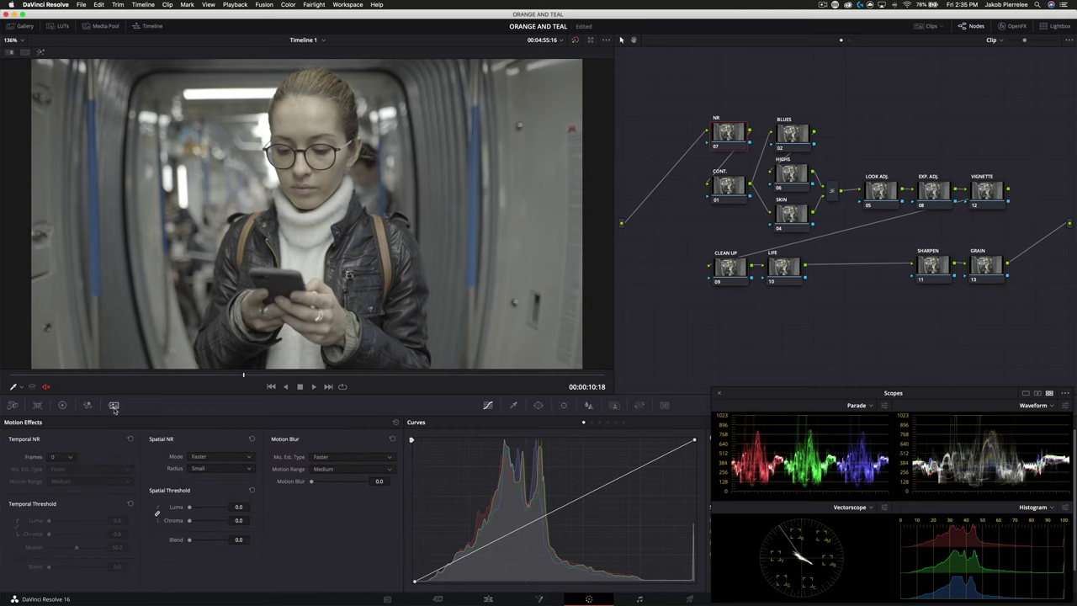
{"action": "left_click", "coordinate": [67, 457]}
{"action": "left_click", "coordinate": [59, 496]}
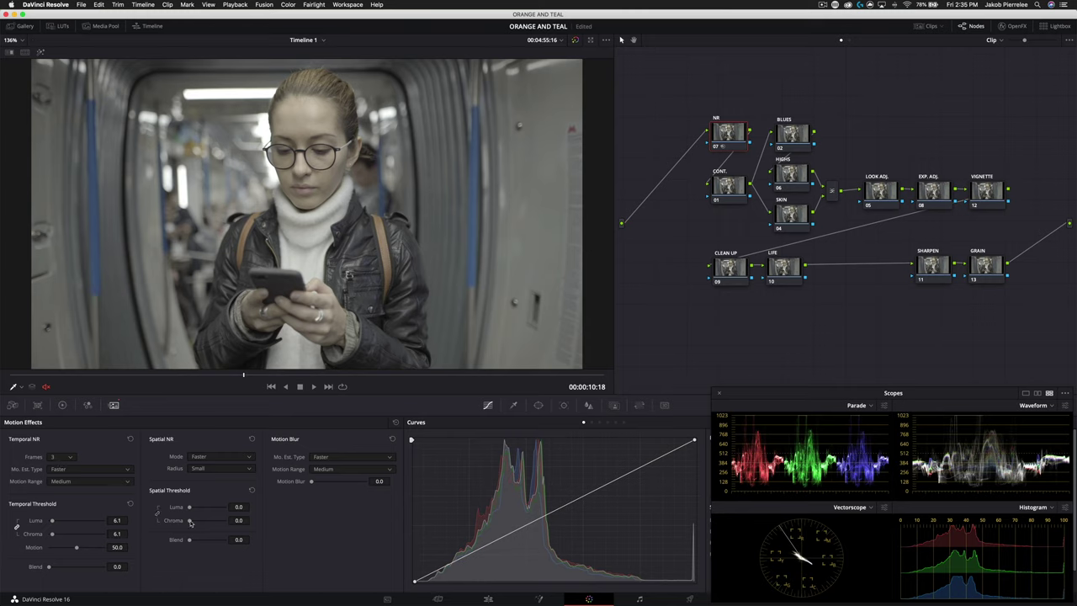
{"action": "key", "text": "shift+super+semicolon"}
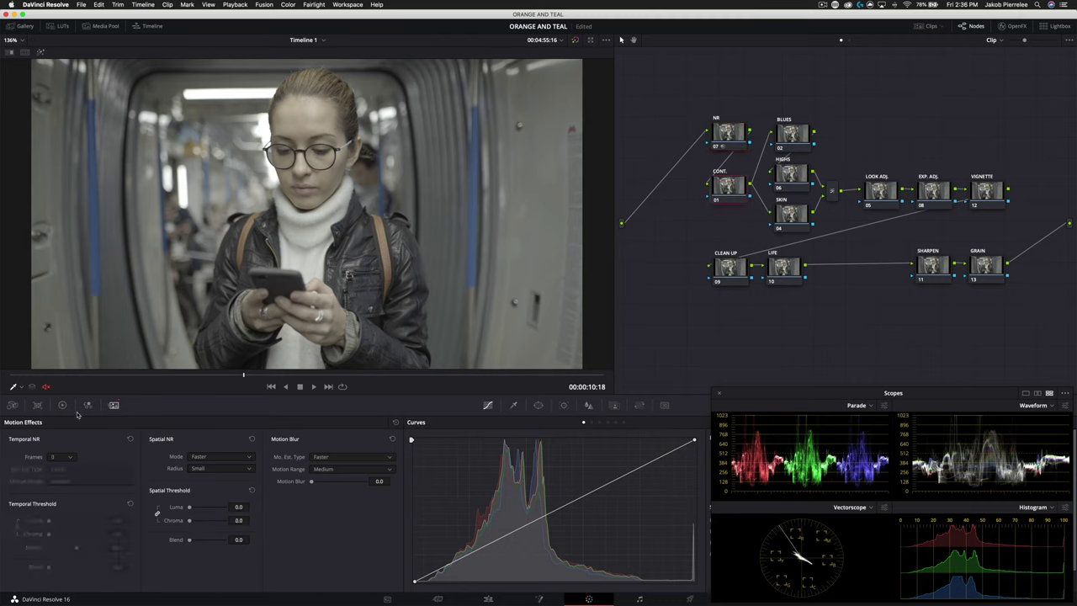
{"action": "left_click", "coordinate": [62, 405]}
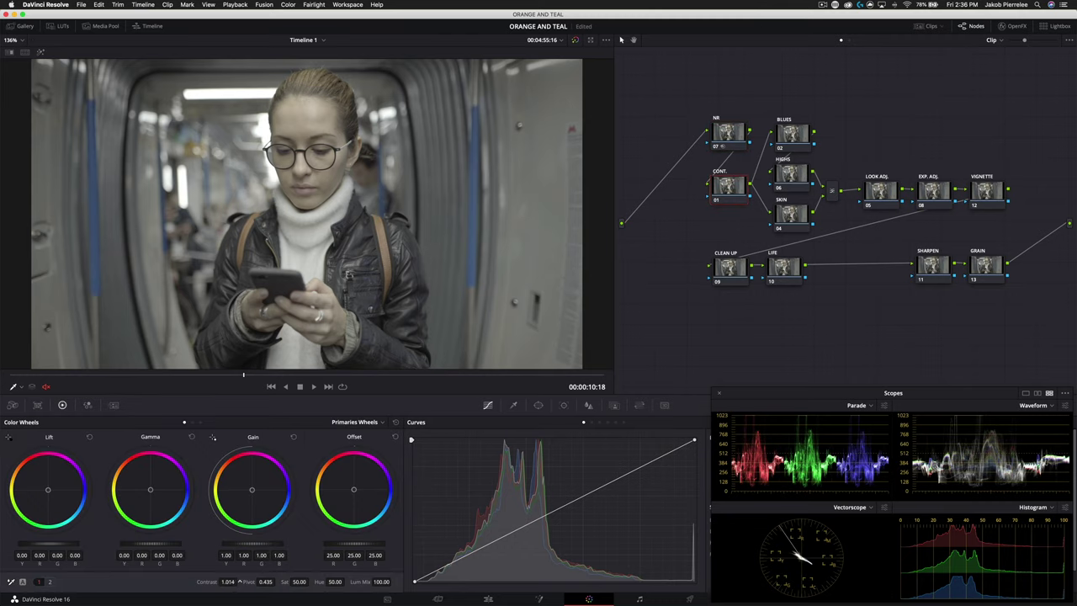
Set the CONT. node's contrast to 1.414 and pivot to 0.275, trying then resetting Offset.
{"action": "left_click_drag", "start_coordinate": [240, 581], "coordinate": [231, 581]}
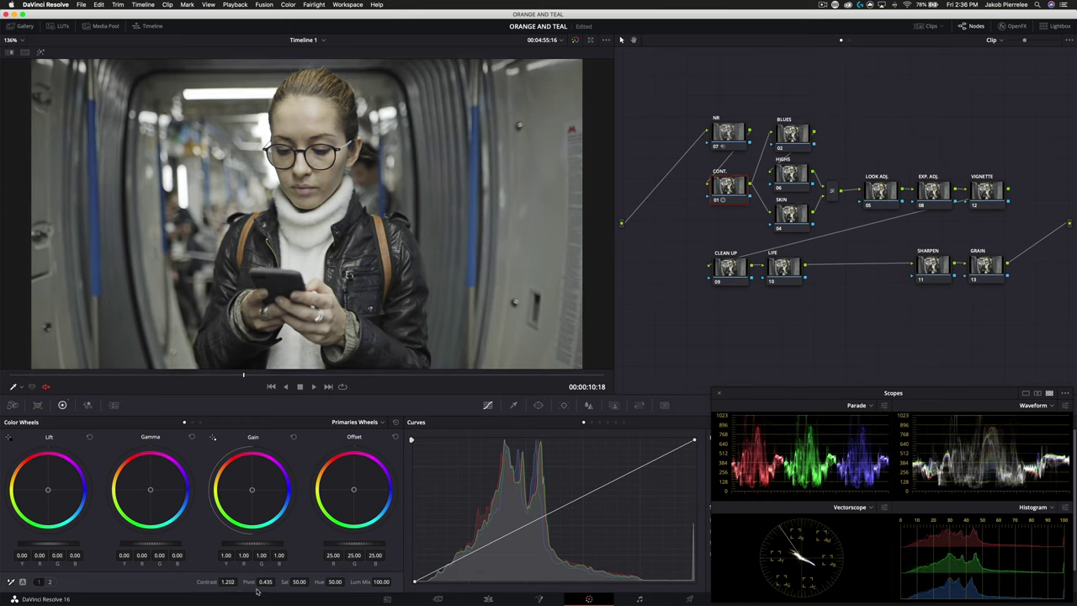
{"action": "left_click_drag", "start_coordinate": [265, 581], "coordinate": [248, 581]}
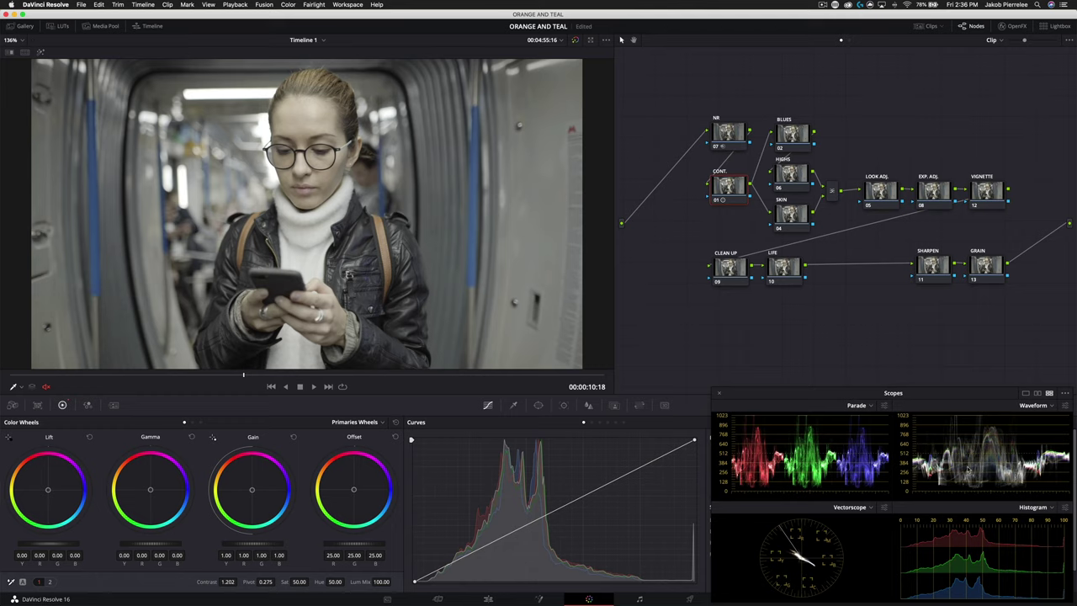
{"action": "left_click_drag", "start_coordinate": [353, 490], "coordinate": [356, 494]}
{"action": "double_click", "coordinate": [355, 496]}
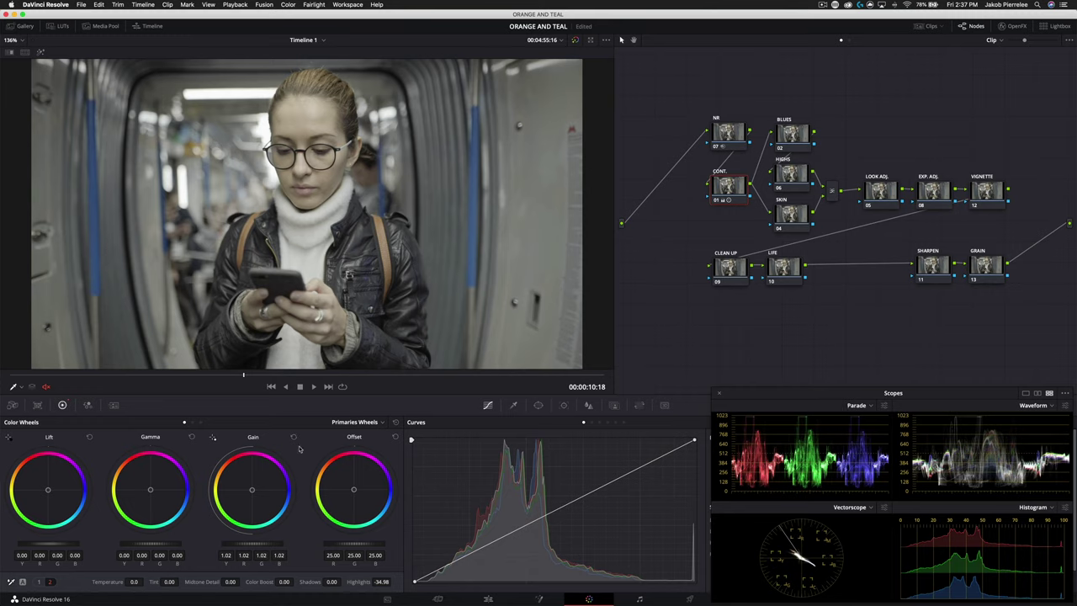
Darken the shadows very slightly in the Log wheels, then bring up the SKIN node's qualifier.
{"action": "left_click", "coordinate": [202, 424]}
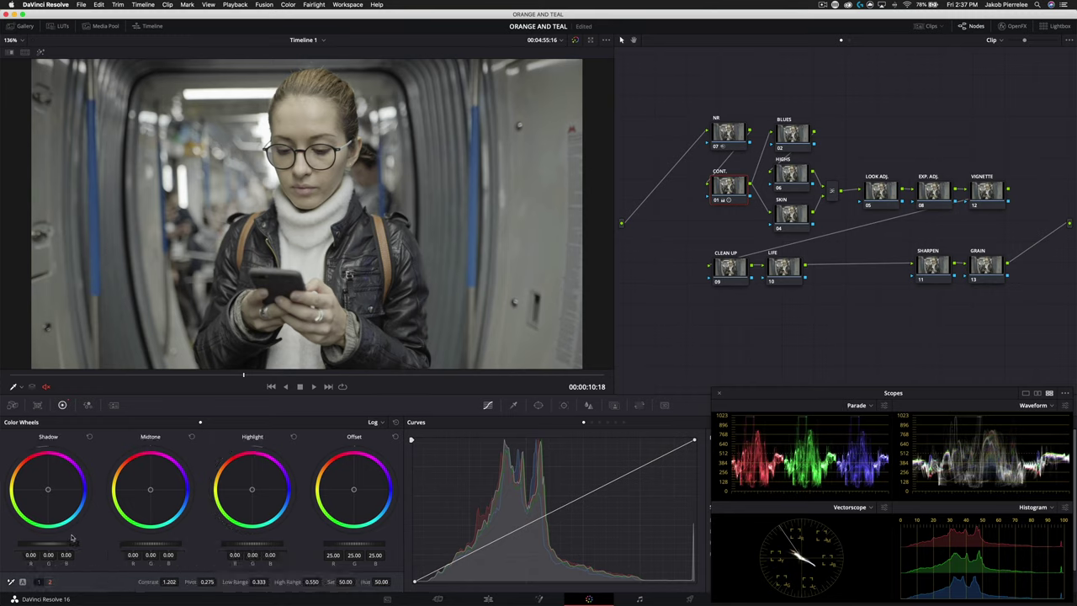
{"action": "left_click_drag", "start_coordinate": [48, 544], "coordinate": [43, 544]}
{"action": "left_click", "coordinate": [791, 215]}
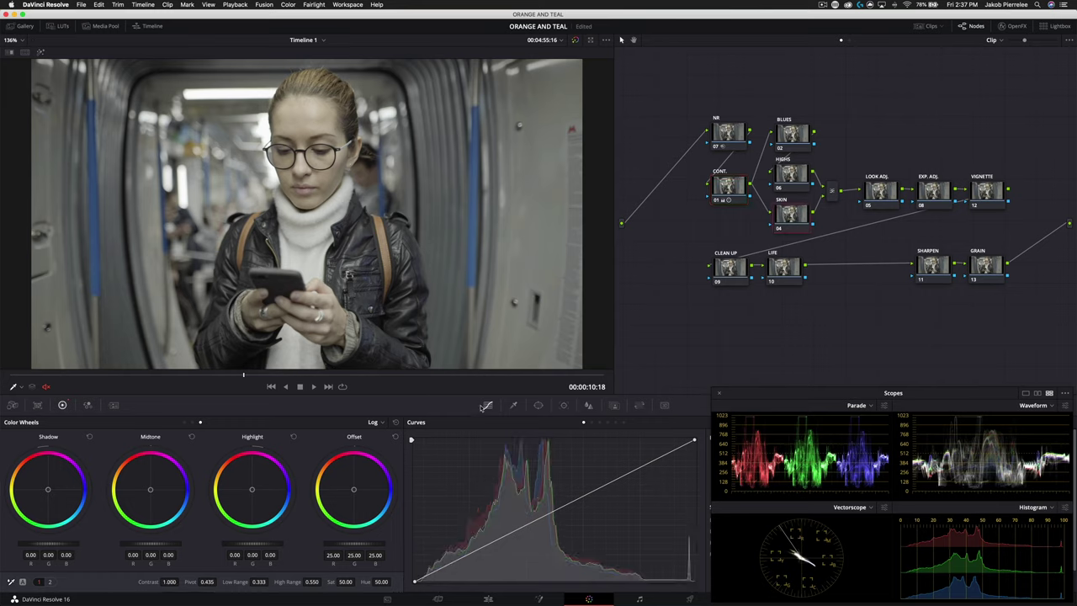
{"action": "left_click", "coordinate": [513, 404]}
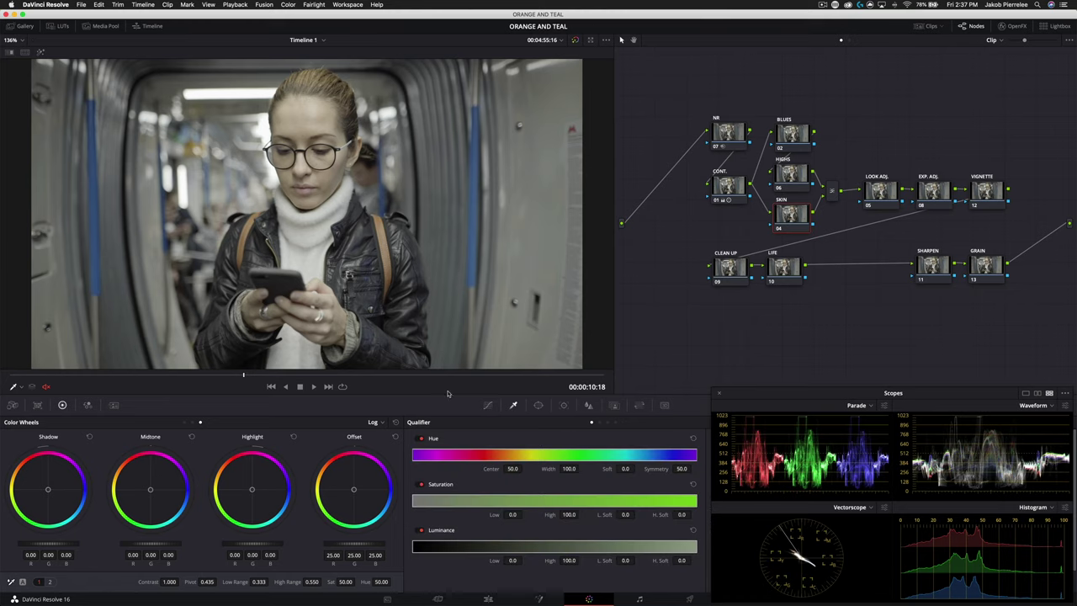
Apply a preset skin qualifier on the SKIN node, highlight the matte and widen the hue range.
{"action": "left_click", "coordinate": [288, 4]}
{"action": "mouse_move", "coordinate": [385, 175]}
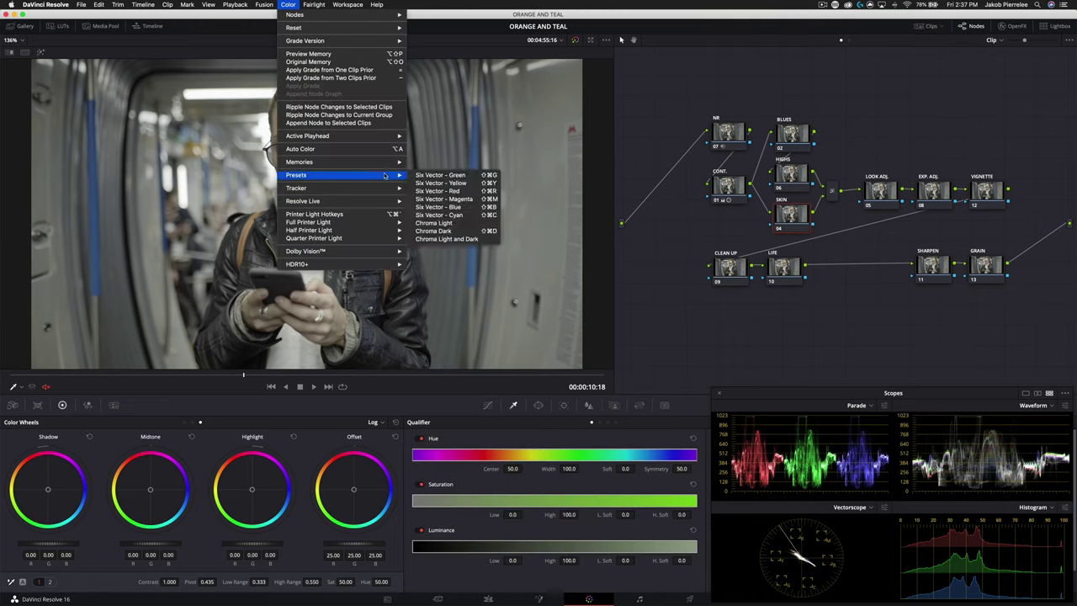
{"action": "left_click", "coordinate": [439, 191]}
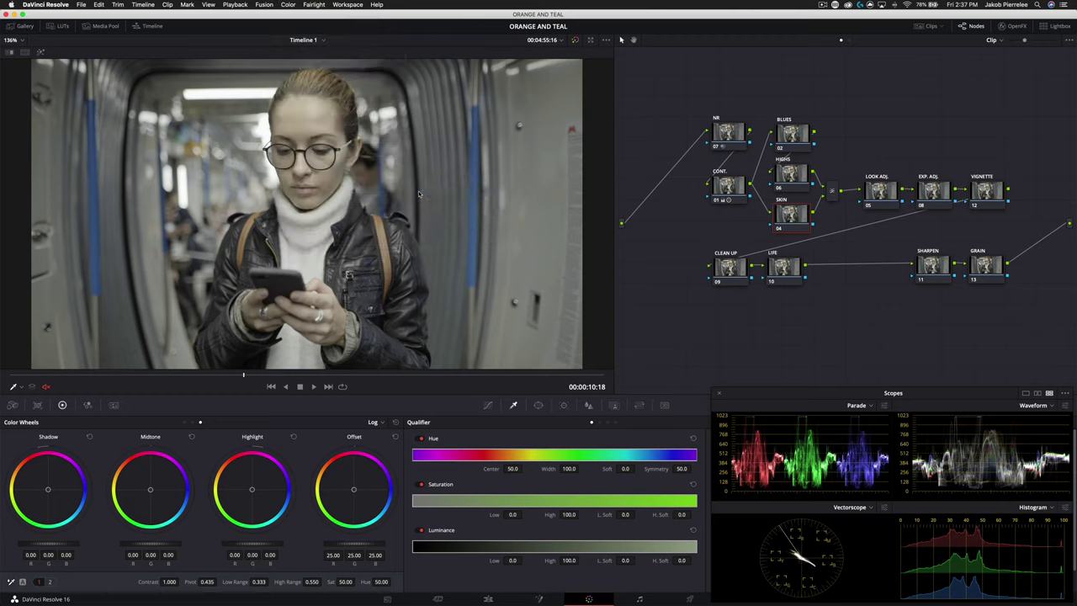
{"action": "left_click", "coordinate": [42, 52]}
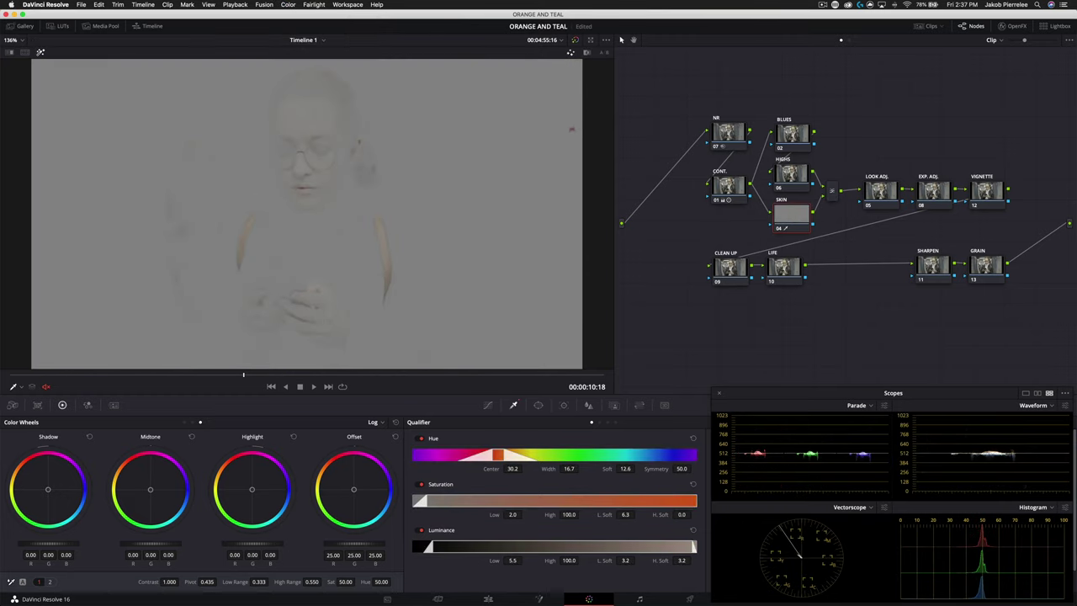
{"action": "left_click_drag", "start_coordinate": [496, 456], "coordinate": [531, 457]}
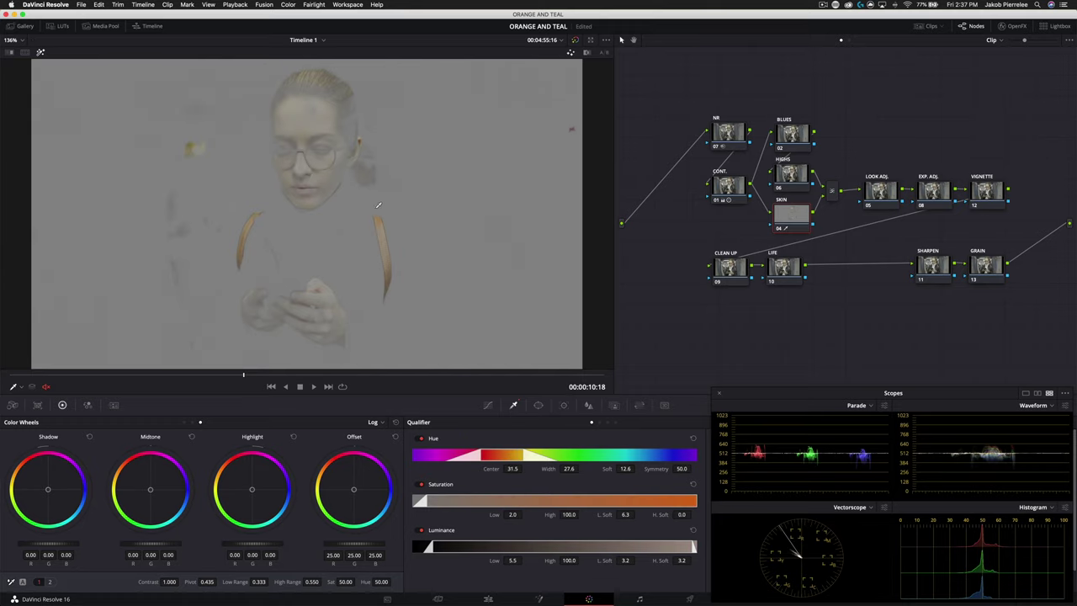
Raise the CONT. node's saturation to 87.40, then view the SKIN matte over grey again.
{"action": "left_click", "coordinate": [744, 183]}
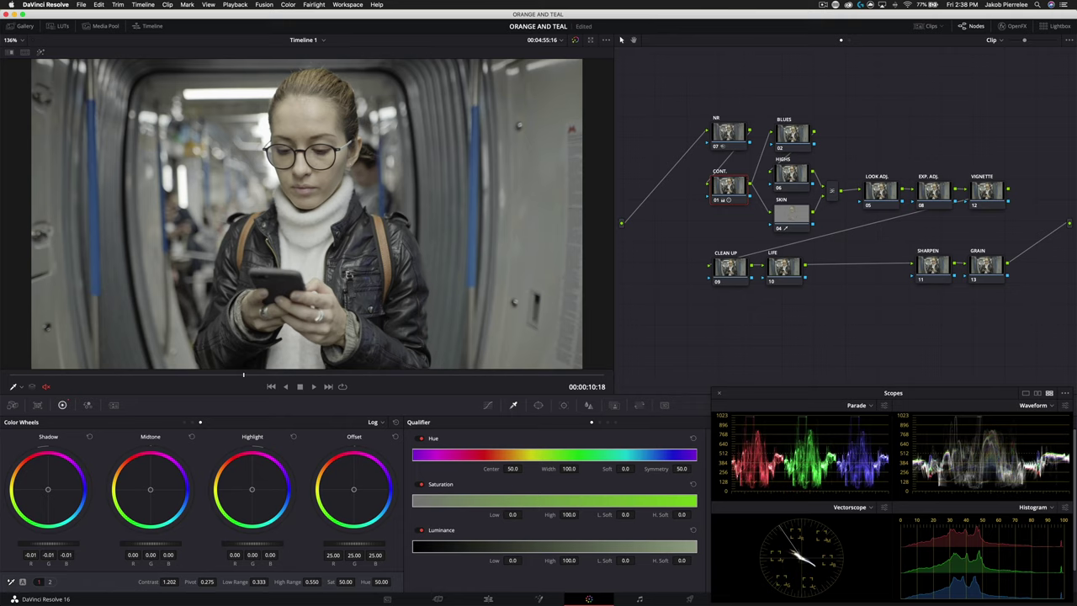
{"action": "left_click_drag", "start_coordinate": [345, 581], "coordinate": [370, 581]}
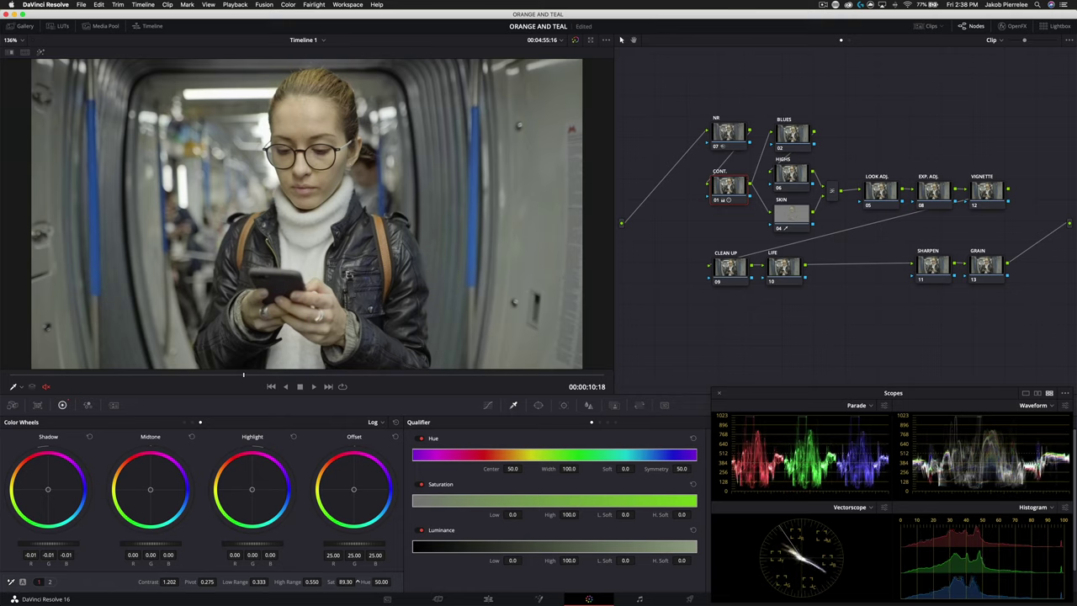
{"action": "left_click", "coordinate": [804, 217]}
{"action": "left_click", "coordinate": [41, 52]}
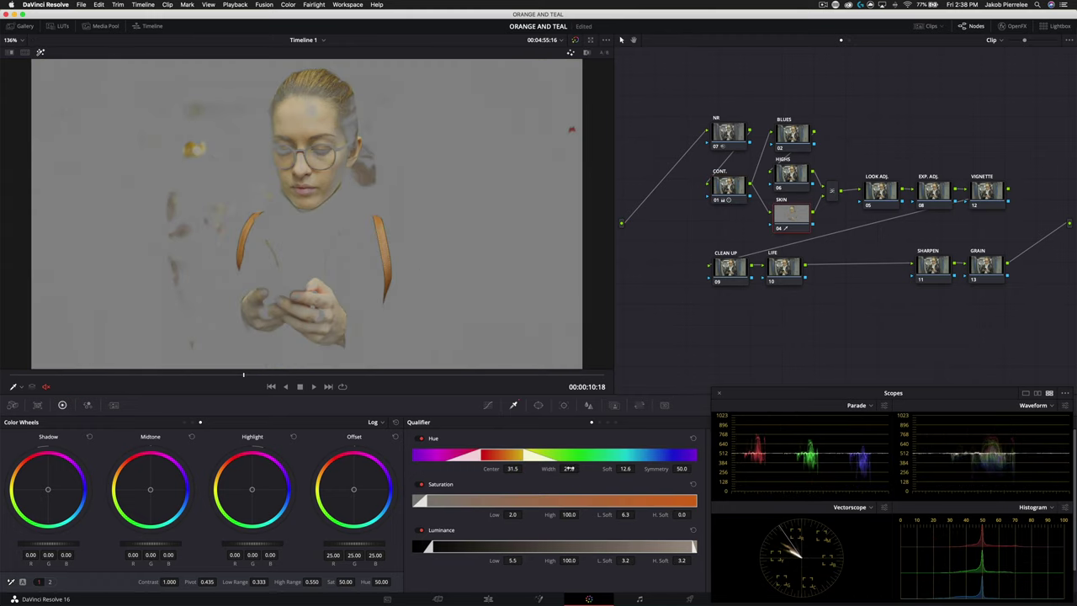
Refine the skin matte: wider hue, Lum Low 3.7 and Blur Radius 20.3.
{"action": "left_click_drag", "start_coordinate": [570, 469], "coordinate": [495, 468]}
{"action": "left_click_drag", "start_coordinate": [756, 393], "coordinate": [797, 372]}
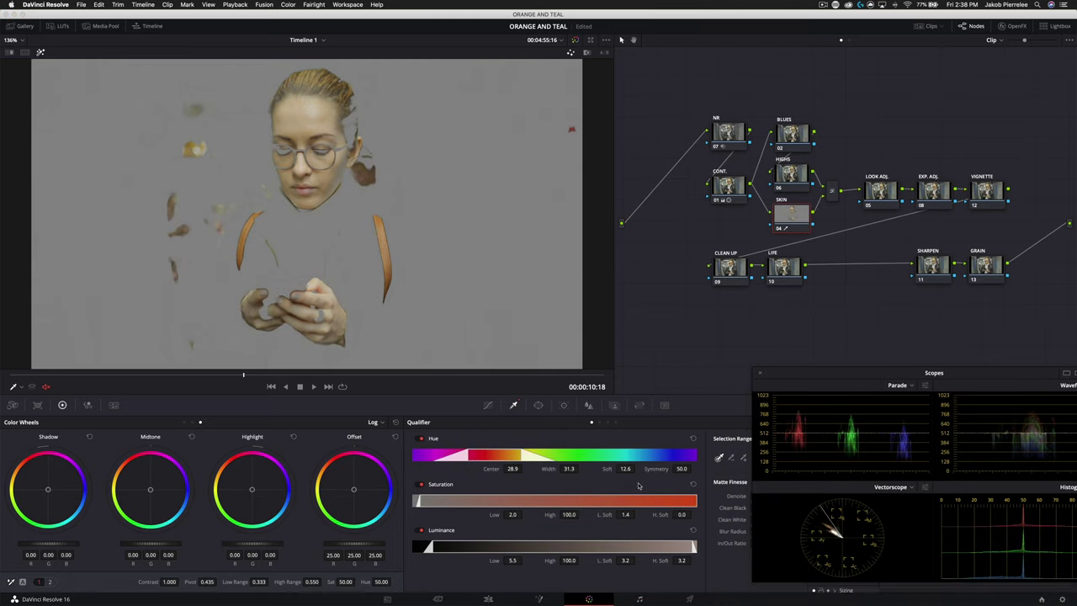
{"action": "left_click_drag", "start_coordinate": [430, 546], "coordinate": [424, 546]}
{"action": "left_click_drag", "start_coordinate": [824, 373], "coordinate": [883, 382]}
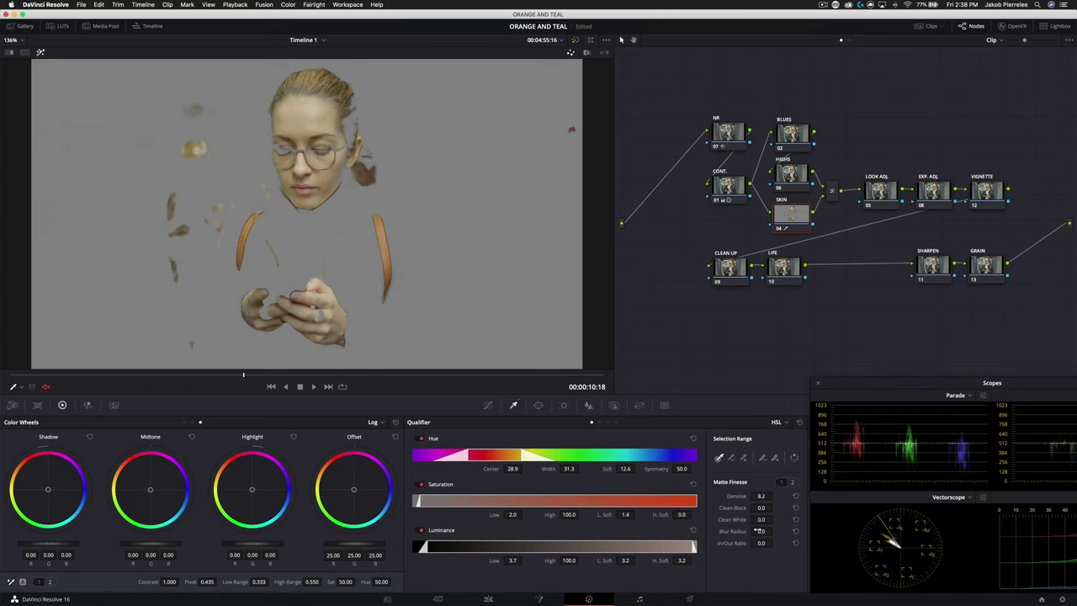
{"action": "left_click_drag", "start_coordinate": [774, 531], "coordinate": [843, 535]}
{"action": "left_click", "coordinate": [39, 52]}
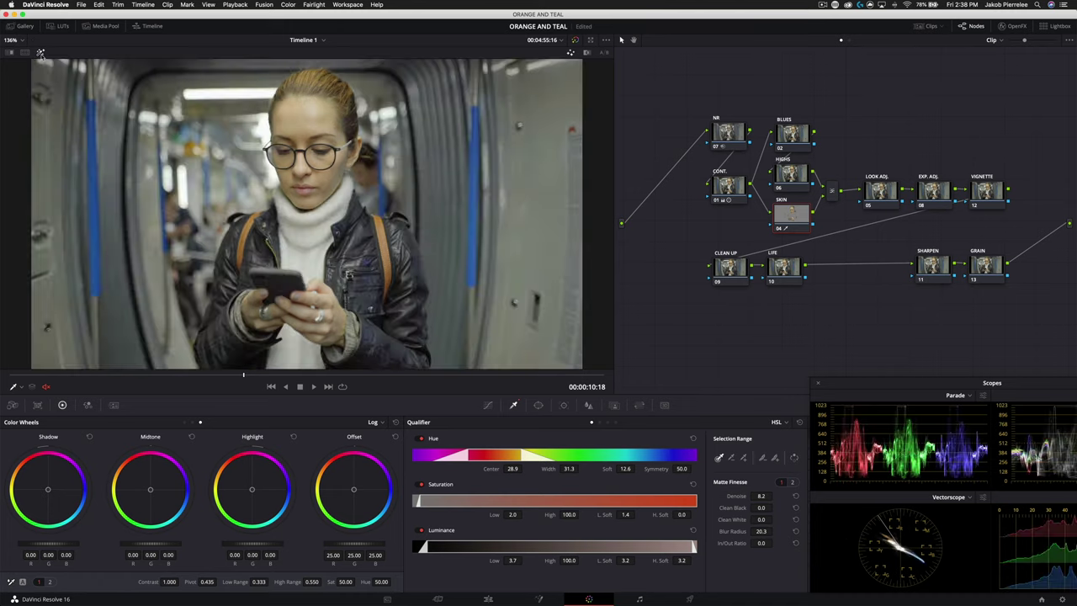
{"action": "left_click", "coordinate": [39, 52]}
{"action": "left_click", "coordinate": [39, 52]}
{"action": "left_click", "coordinate": [791, 144]}
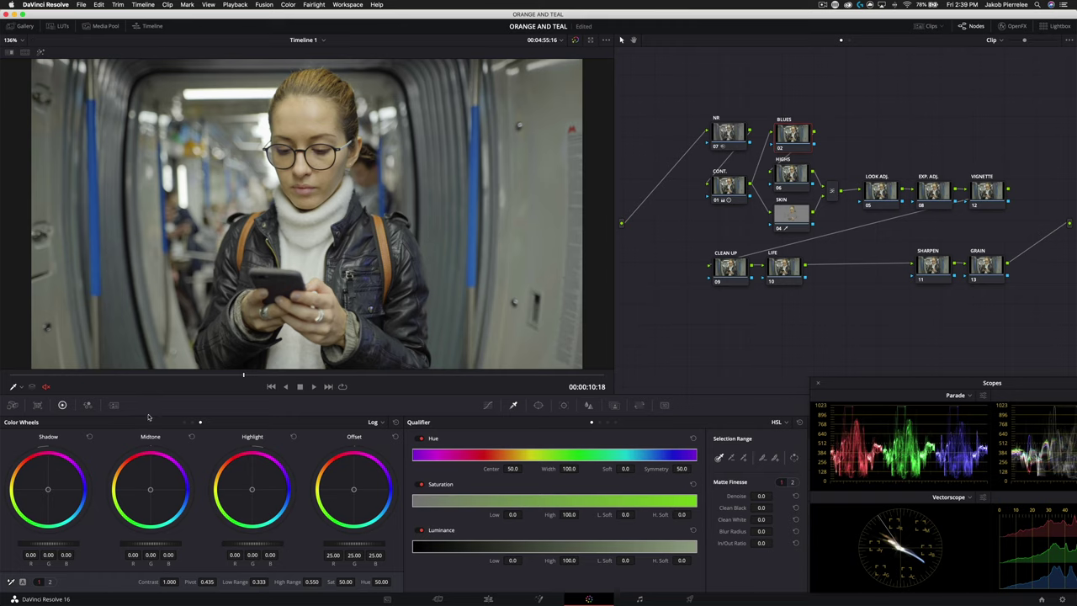
On Primaries wheels, push BLUES gamma toward blue and gain to 0.80/1.04/1.14 RGB.
{"action": "left_click", "coordinate": [184, 422]}
{"action": "left_click_drag", "start_coordinate": [156, 483], "coordinate": [155, 498]}
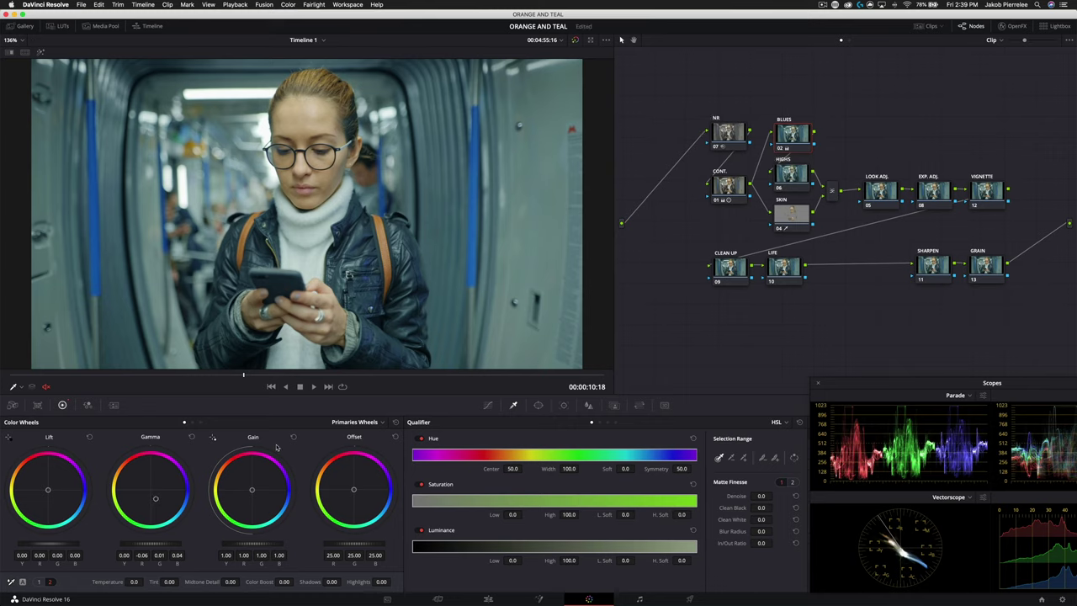
{"action": "left_click_drag", "start_coordinate": [252, 490], "coordinate": [254, 494]}
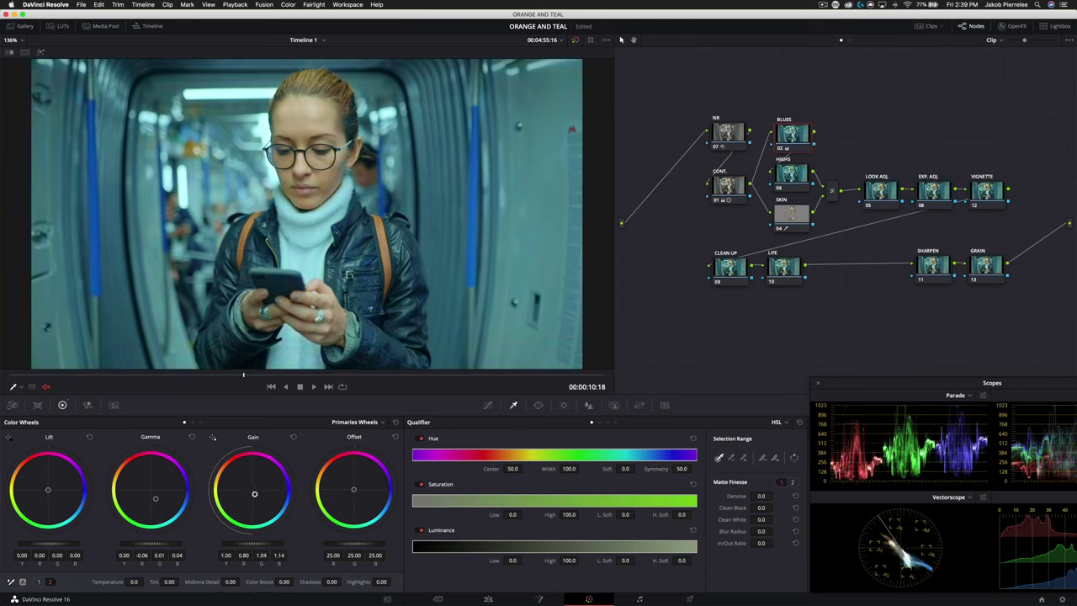
Warm the HIGHS node's Highlight log wheel toward orange (0.79, -0.19, -0.40).
{"action": "left_click", "coordinate": [772, 174]}
{"action": "left_click_drag", "start_coordinate": [905, 383], "coordinate": [857, 358]}
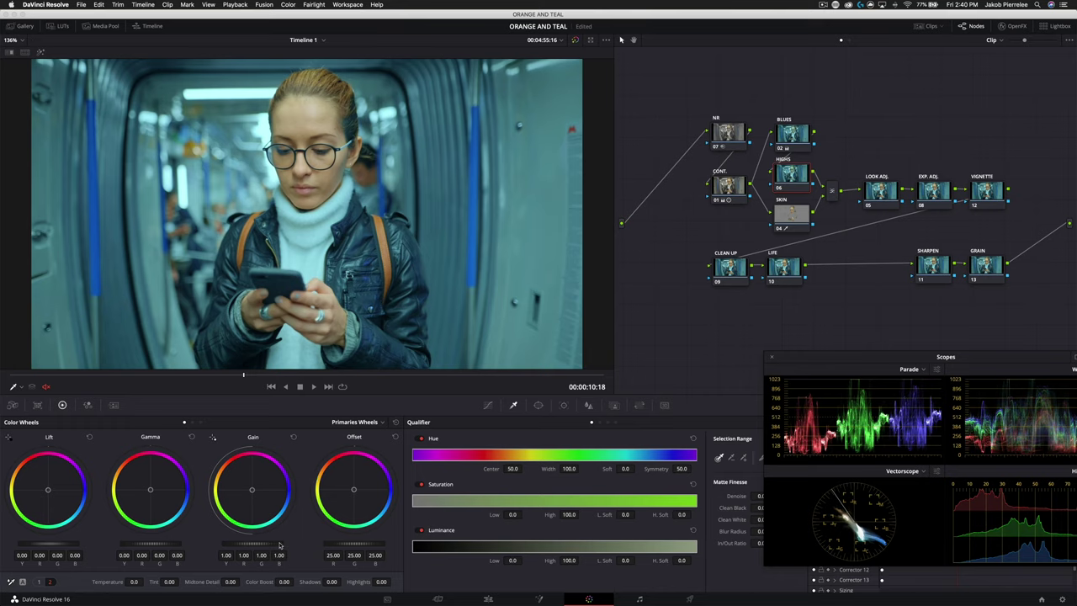
{"action": "left_click", "coordinate": [200, 422]}
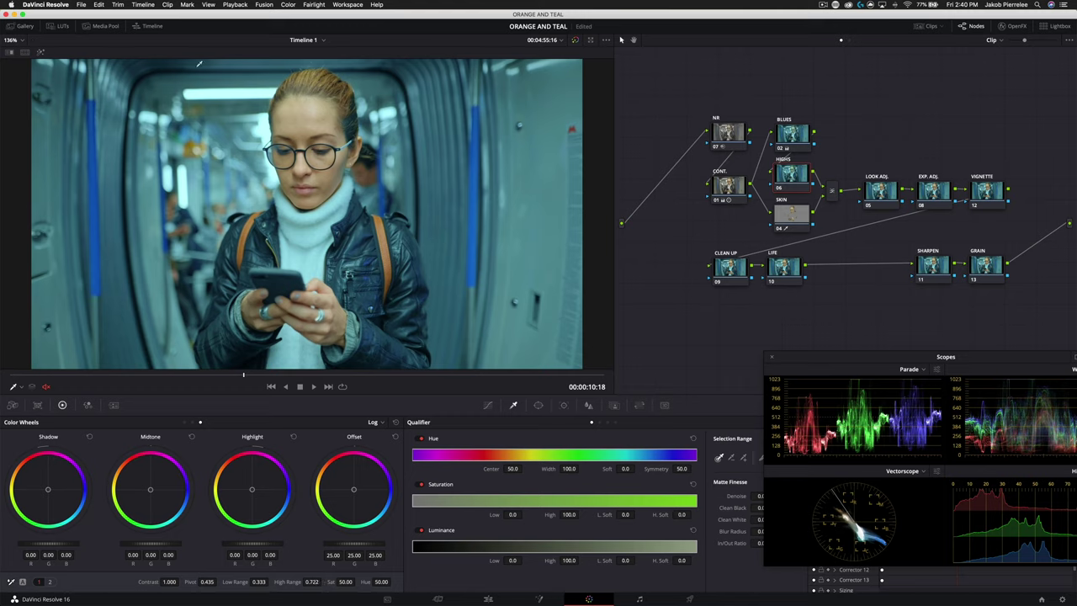
{"action": "left_click_drag", "start_coordinate": [251, 488], "coordinate": [241, 464]}
{"action": "left_click", "coordinate": [790, 215]}
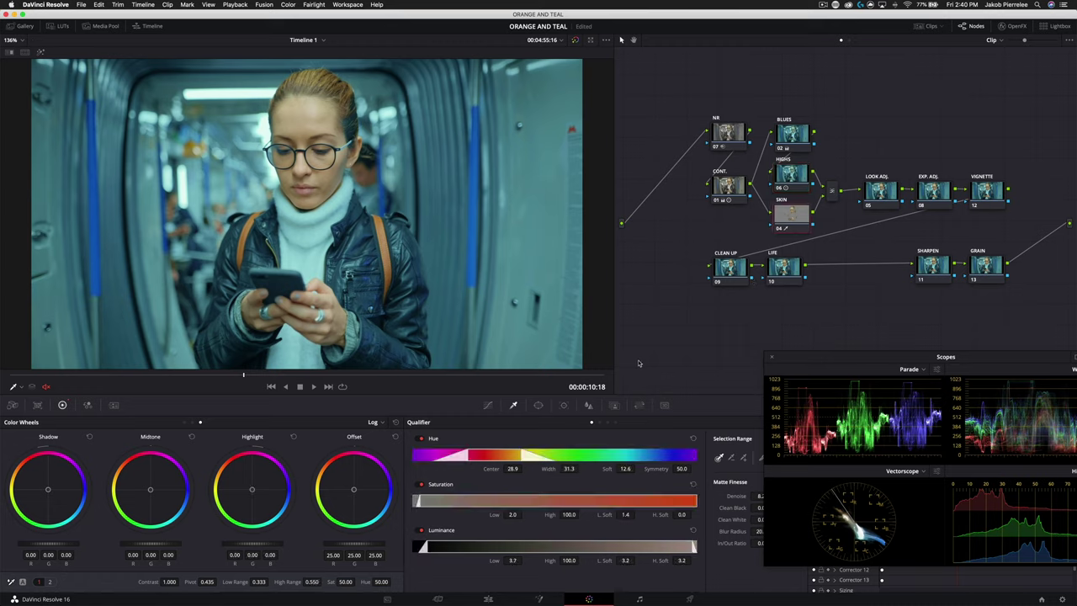
Lower the SKIN node's Key Output Gain to 0.744.
{"action": "left_click", "coordinate": [613, 406]}
{"action": "left_click_drag", "start_coordinate": [800, 360], "coordinate": [857, 358]}
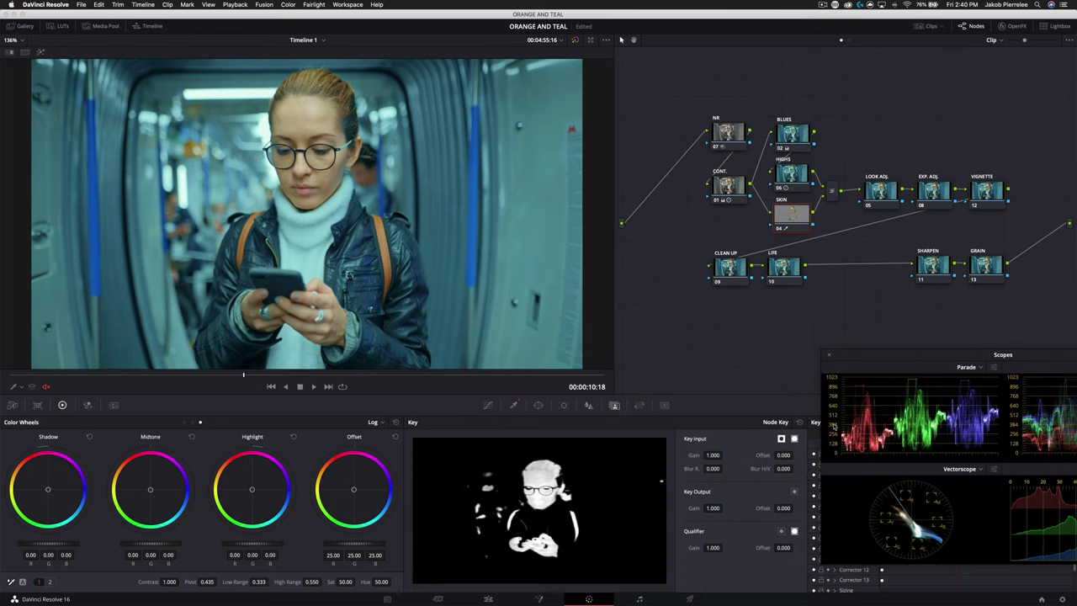
{"action": "left_click_drag", "start_coordinate": [713, 508], "coordinate": [664, 508]}
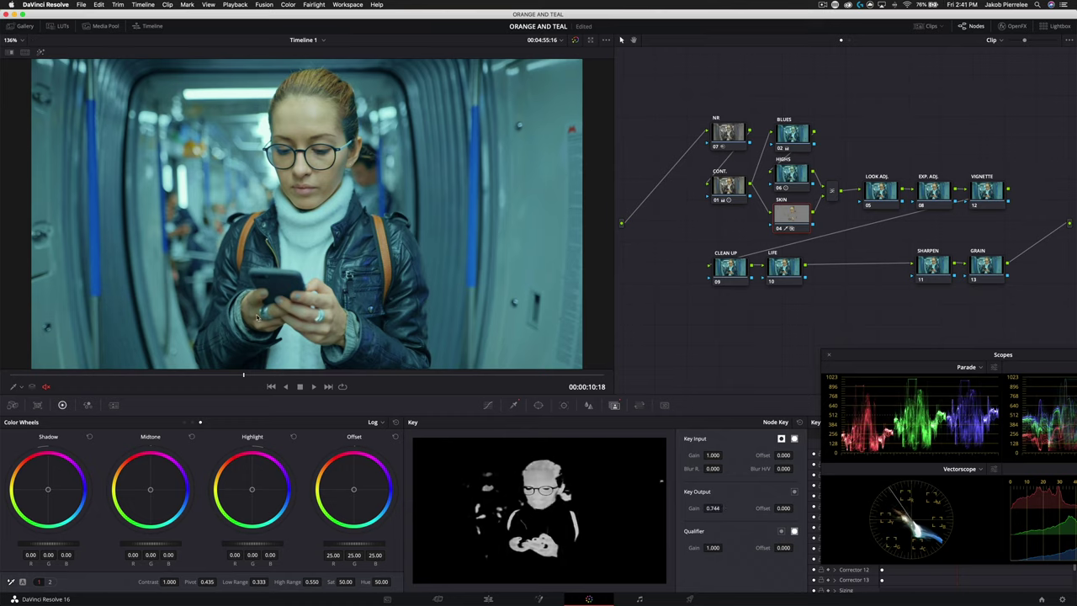
Balance skin Log wheels to Shadow 0.07/-0.02, Midtone 0.02/-0.01, Highlight -0.15/0.03/0.14, then save.
{"action": "left_click", "coordinate": [185, 422]}
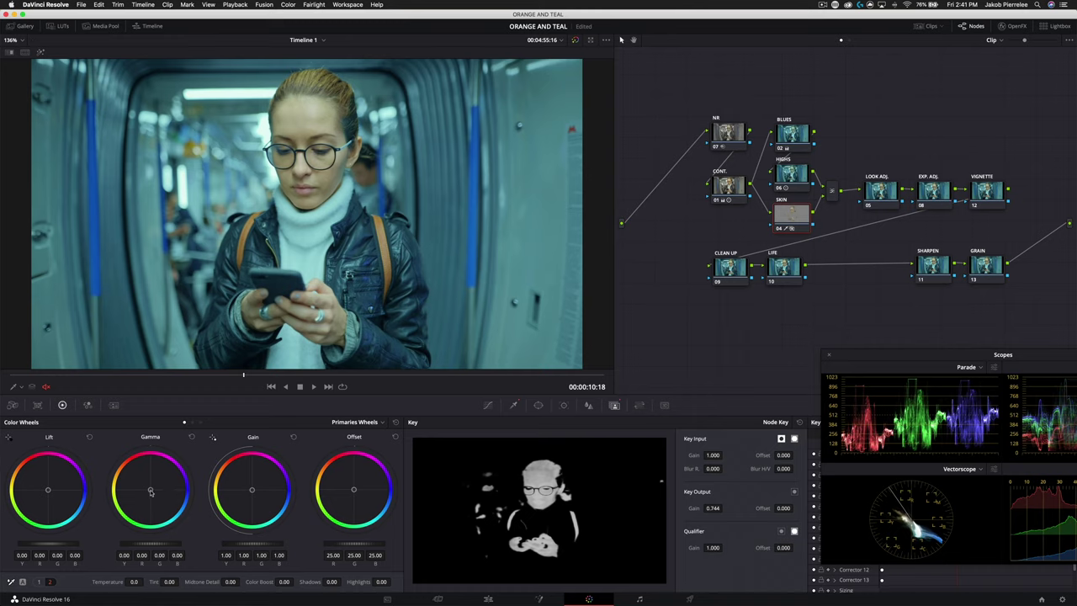
{"action": "left_click_drag", "start_coordinate": [150, 492], "coordinate": [146, 482]}
{"action": "left_click", "coordinate": [200, 423]}
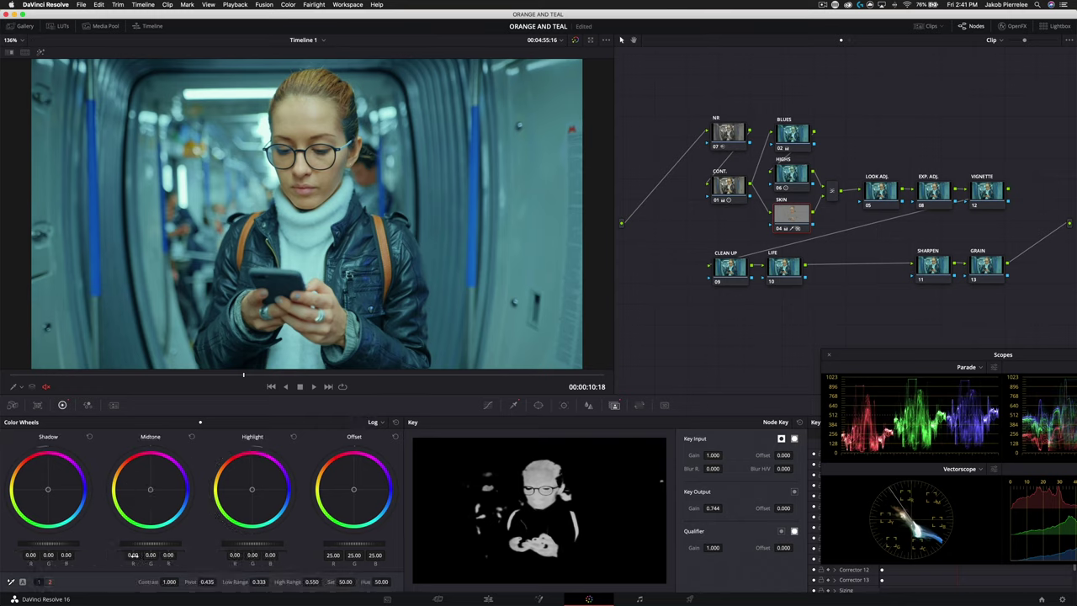
{"action": "left_click_drag", "start_coordinate": [49, 491], "coordinate": [49, 488]}
{"action": "left_click_drag", "start_coordinate": [153, 492], "coordinate": [151, 490]}
{"action": "left_click_drag", "start_coordinate": [254, 489], "coordinate": [254, 494]}
{"action": "key", "text": "super+s"}
{"action": "scroll", "coordinate": [318, 189], "scroll_direction": "up", "scroll_amount": 5}
{"action": "left_click_drag", "start_coordinate": [381, 114], "coordinate": [254, 224]}
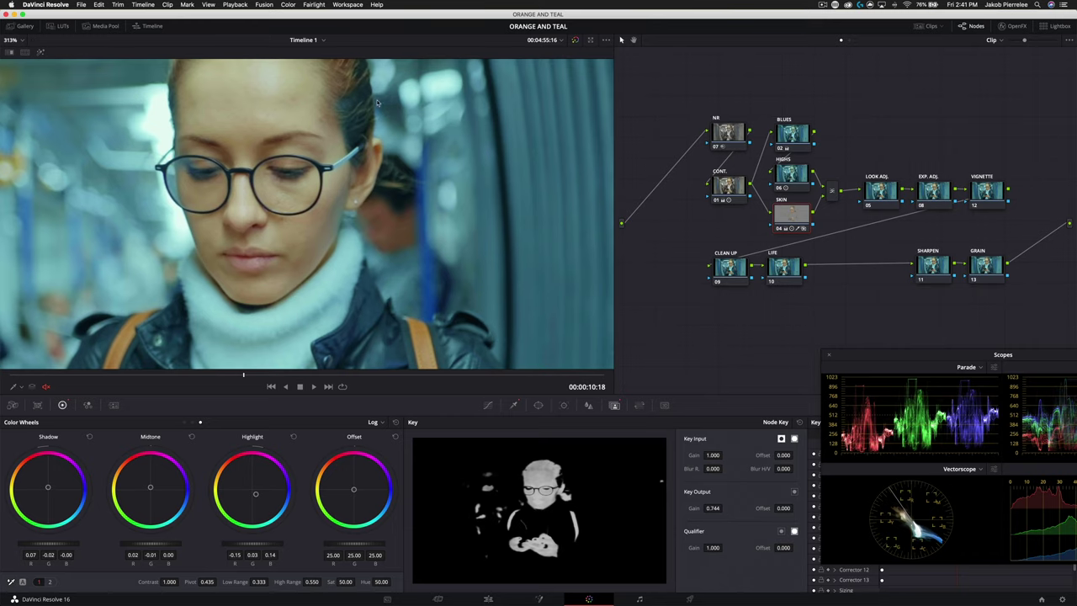
{"action": "left_click_drag", "start_coordinate": [357, 121], "coordinate": [390, 131]}
{"action": "left_click_drag", "start_coordinate": [268, 179], "coordinate": [657, 49]}
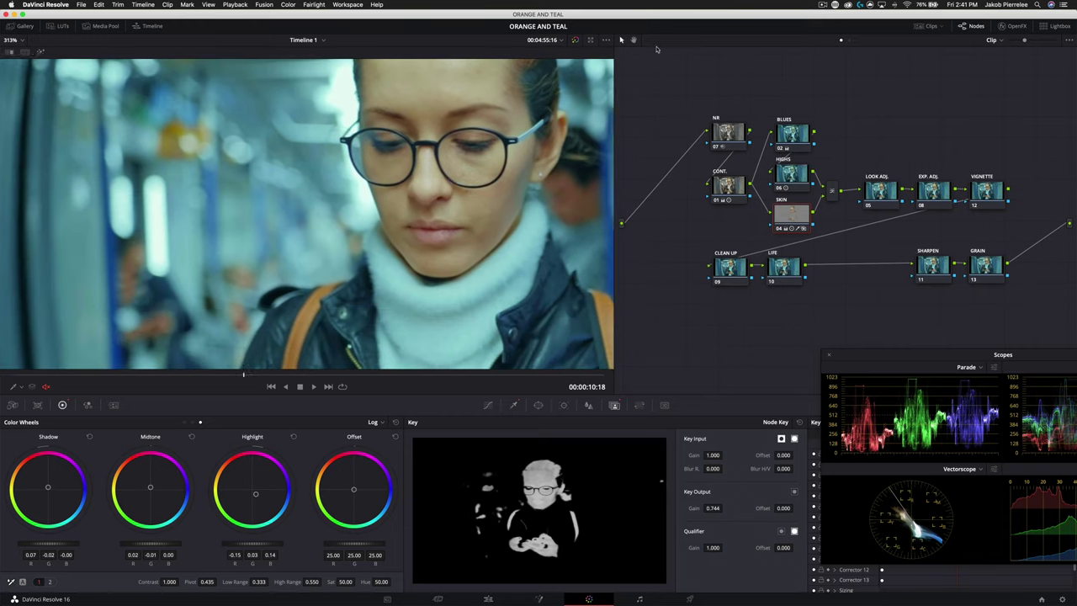
{"action": "scroll", "coordinate": [196, 183], "scroll_direction": "down", "scroll_amount": 5}
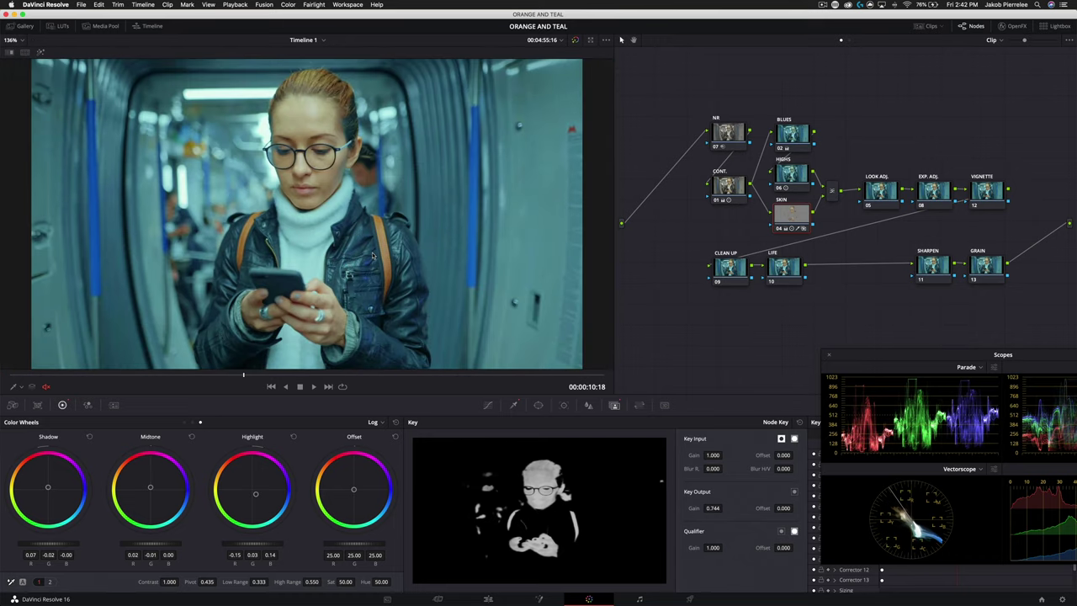
Tint the LOOK ADJ. node's highlights toward teal, with slight midtone and shadow balance nudges.
{"action": "key", "text": "shift+apostrophe"}
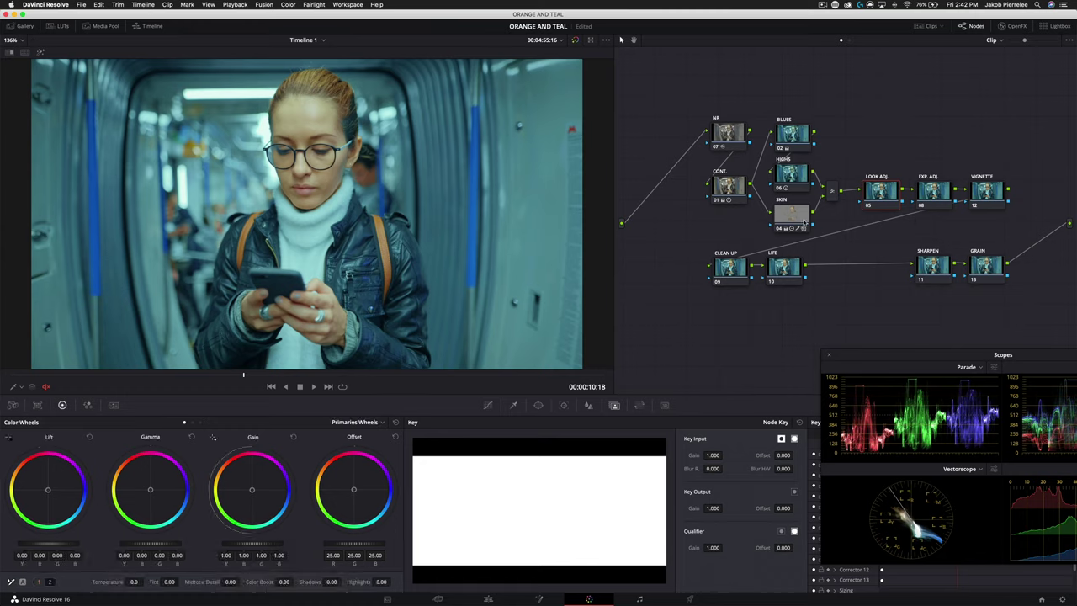
{"action": "left_click_drag", "start_coordinate": [252, 497], "coordinate": [251, 491]}
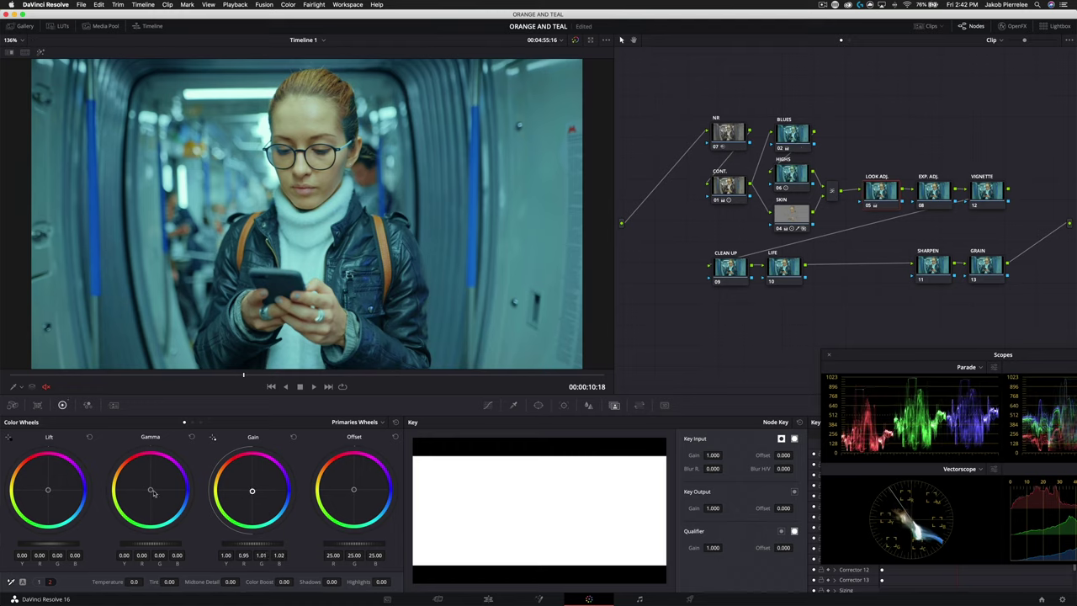
{"action": "left_click_drag", "start_coordinate": [153, 494], "coordinate": [150, 486]}
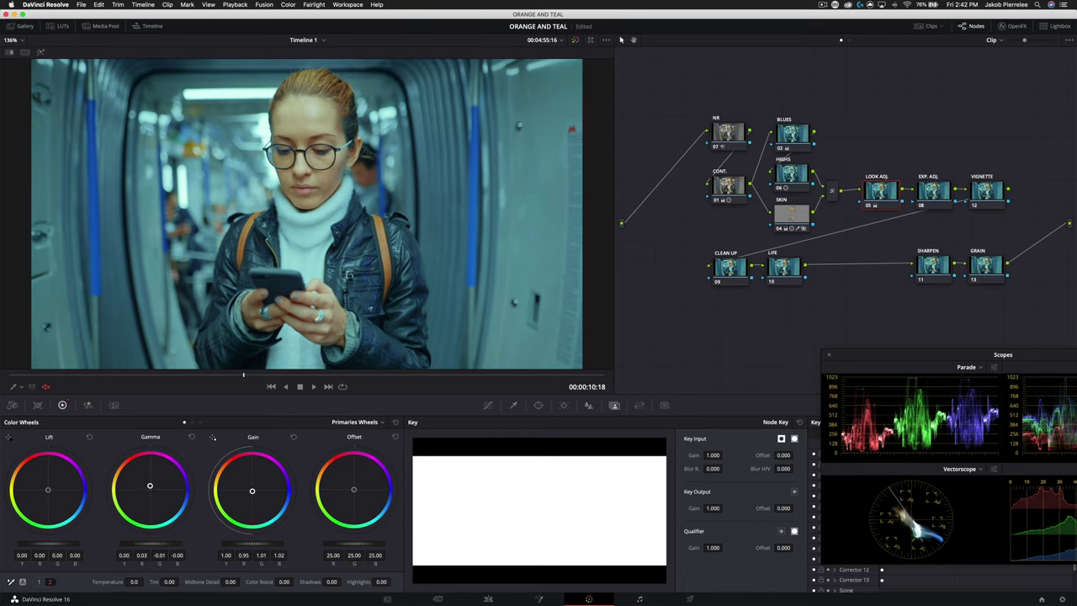
{"action": "left_click_drag", "start_coordinate": [49, 492], "coordinate": [47, 490]}
On the EXP. ADJ. node, drop Gain master to 0.94 and raise Gamma to 0.05.
{"action": "key", "text": "super+semicolon"}
{"action": "left_click_drag", "start_coordinate": [251, 543], "coordinate": [179, 548]}
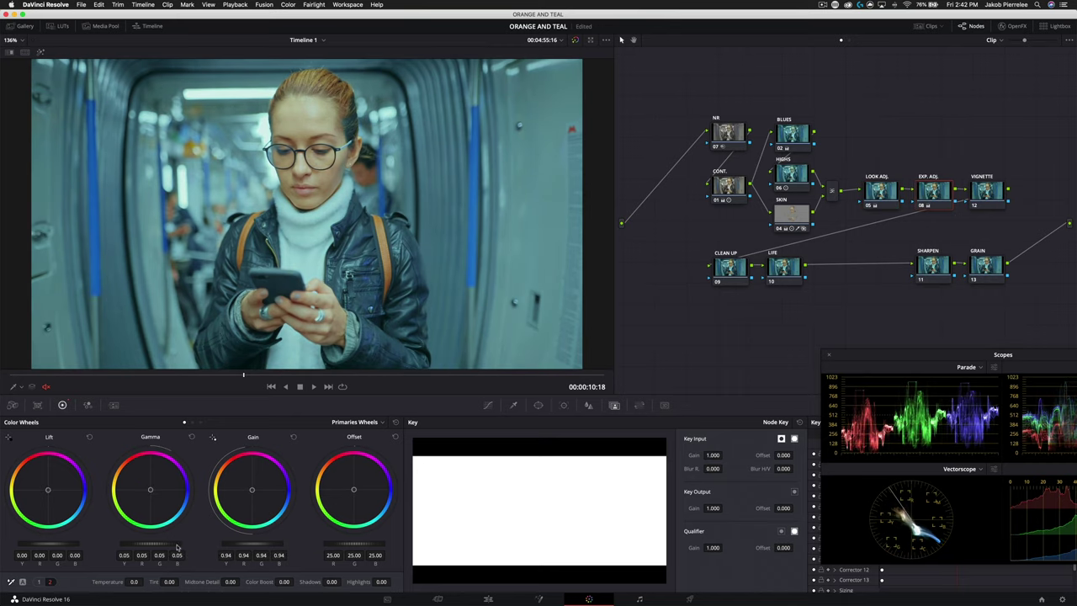
{"action": "left_click_drag", "start_coordinate": [75, 546], "coordinate": [62, 545]}
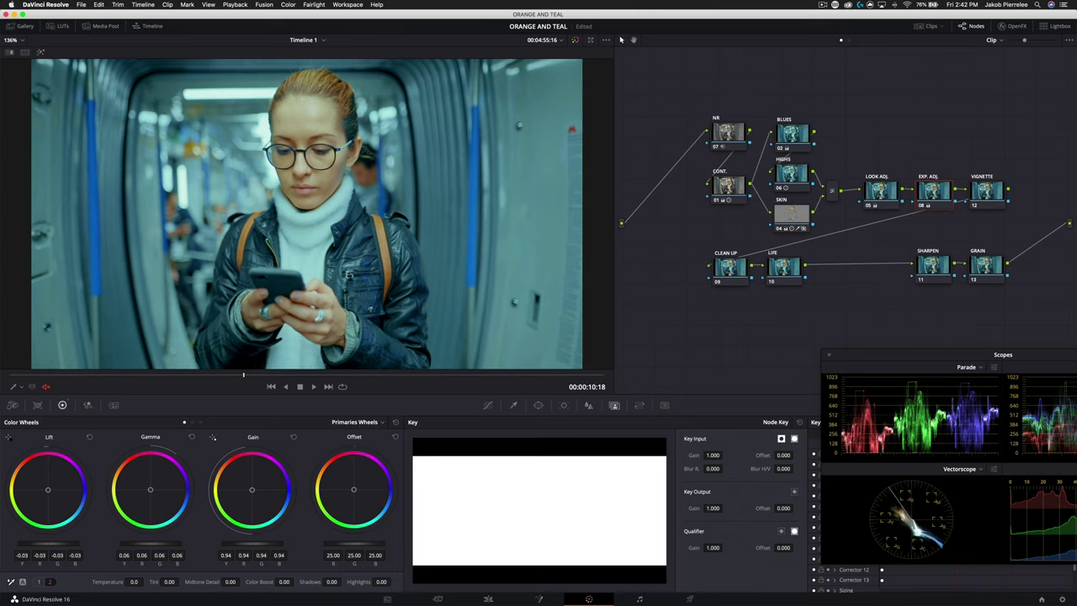
{"action": "left_click", "coordinate": [714, 283]}
Set CLEAN UP's Color Boost to -24.50 and Gain master to 0.91, with the Gain Y bar at 1.01.
{"action": "left_click_drag", "start_coordinate": [291, 581], "coordinate": [269, 581]}
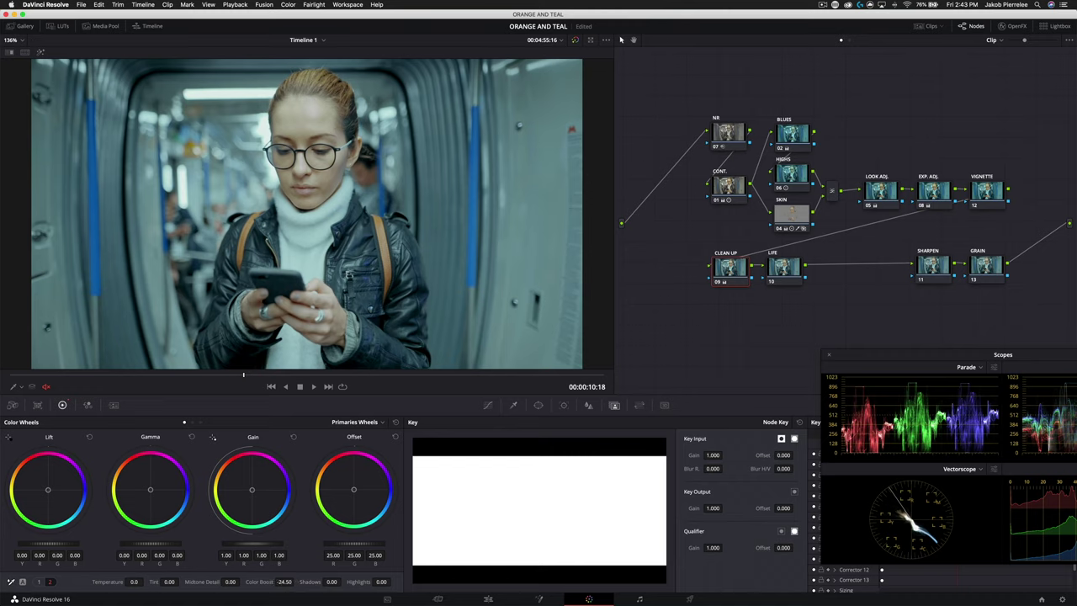
{"action": "left_click_drag", "start_coordinate": [251, 542], "coordinate": [235, 542]}
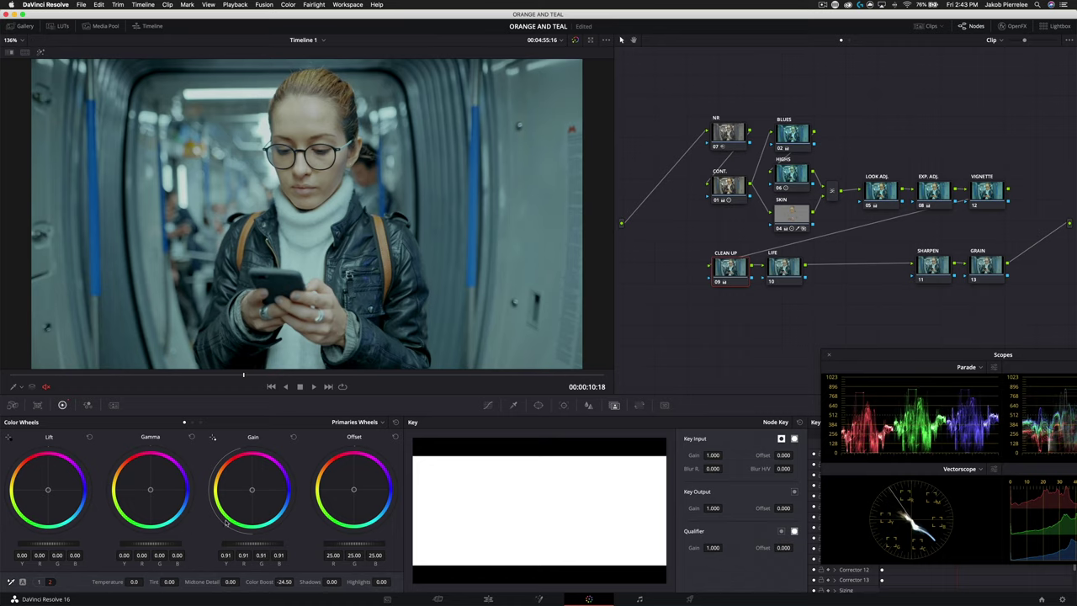
{"action": "left_click", "coordinate": [193, 421]}
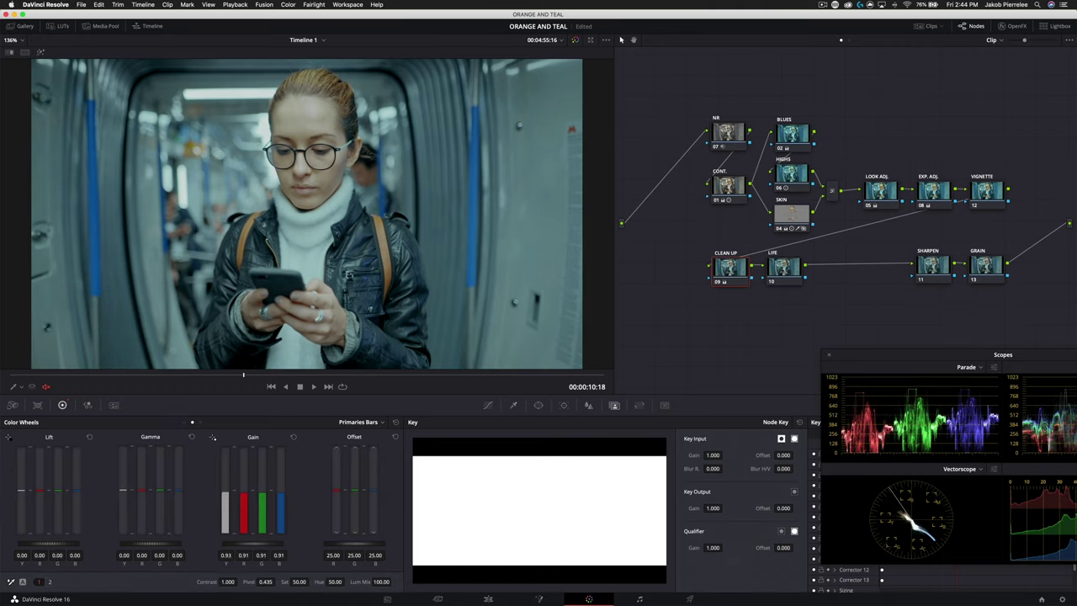
{"action": "left_click_drag", "start_coordinate": [224, 505], "coordinate": [224, 497]}
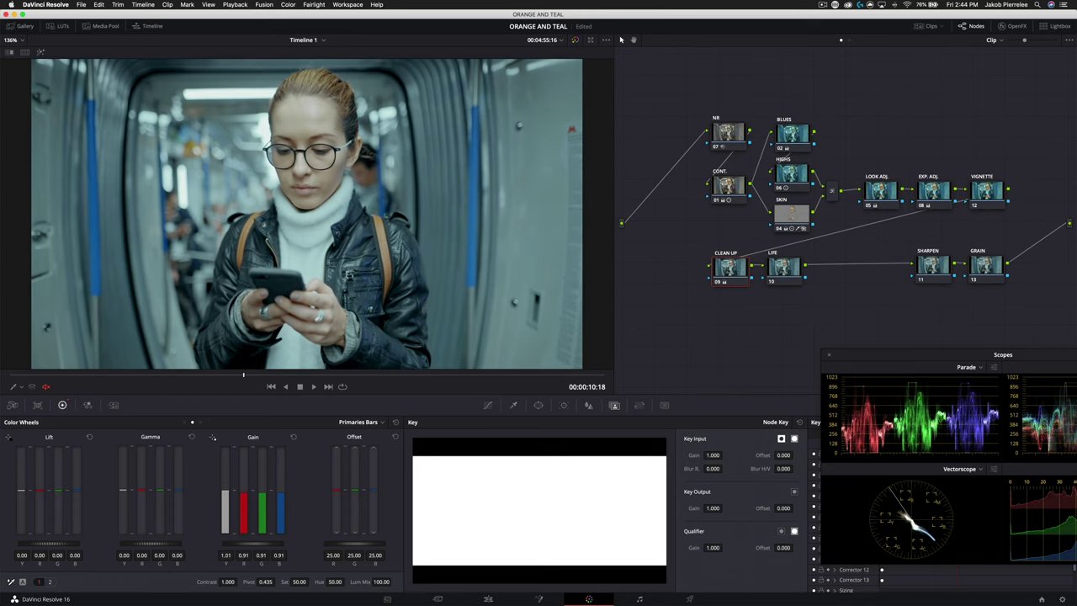
{"action": "left_click", "coordinate": [787, 268]}
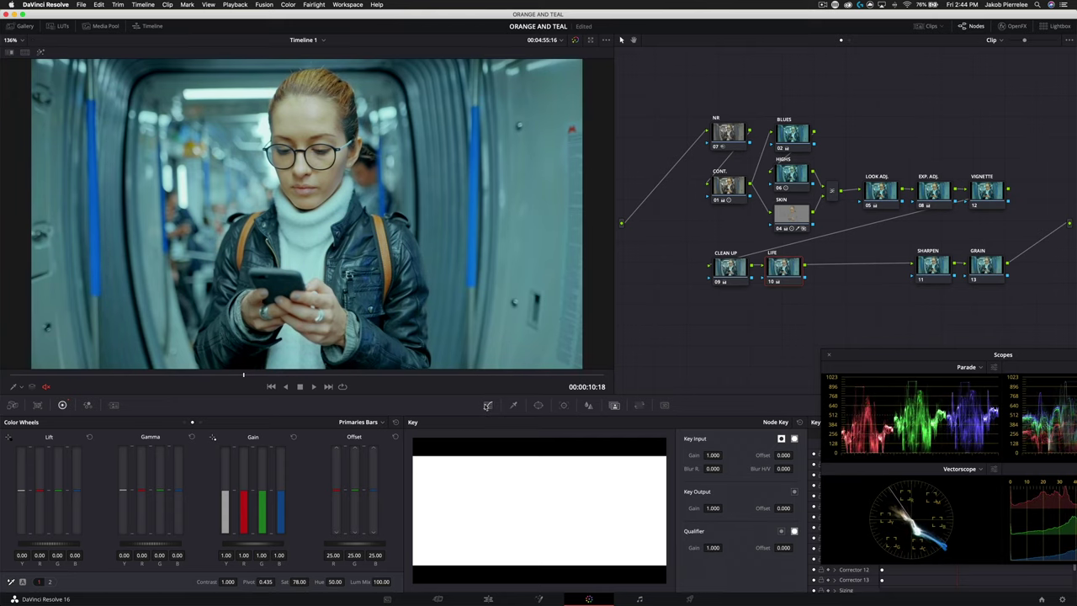
{"action": "left_click", "coordinate": [489, 405]}
Add Hue vs Sat points on LIFE and raise saturation in the teal, yellow-orange and red hues.
{"action": "left_click", "coordinate": [598, 423]}
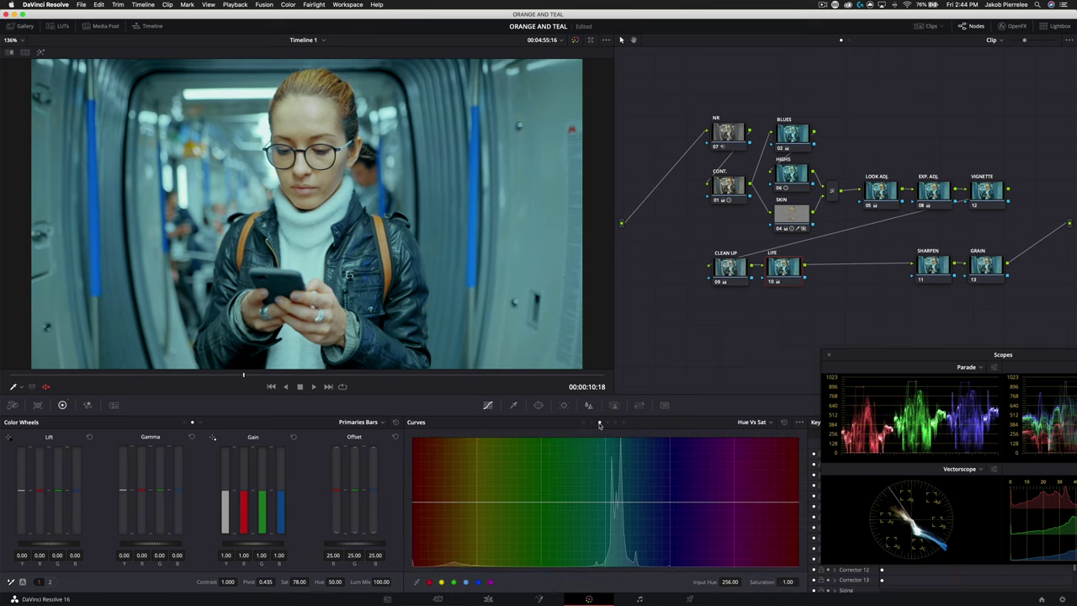
{"action": "left_click", "coordinate": [441, 581]}
{"action": "left_click_drag", "start_coordinate": [605, 503], "coordinate": [610, 487]}
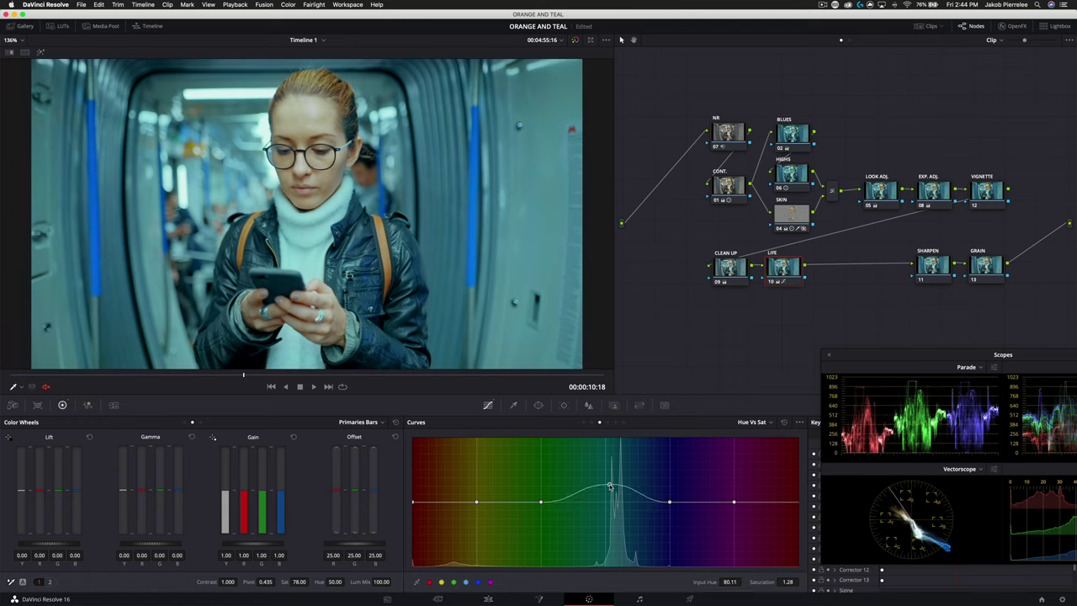
{"action": "left_click_drag", "start_coordinate": [477, 502], "coordinate": [477, 491]}
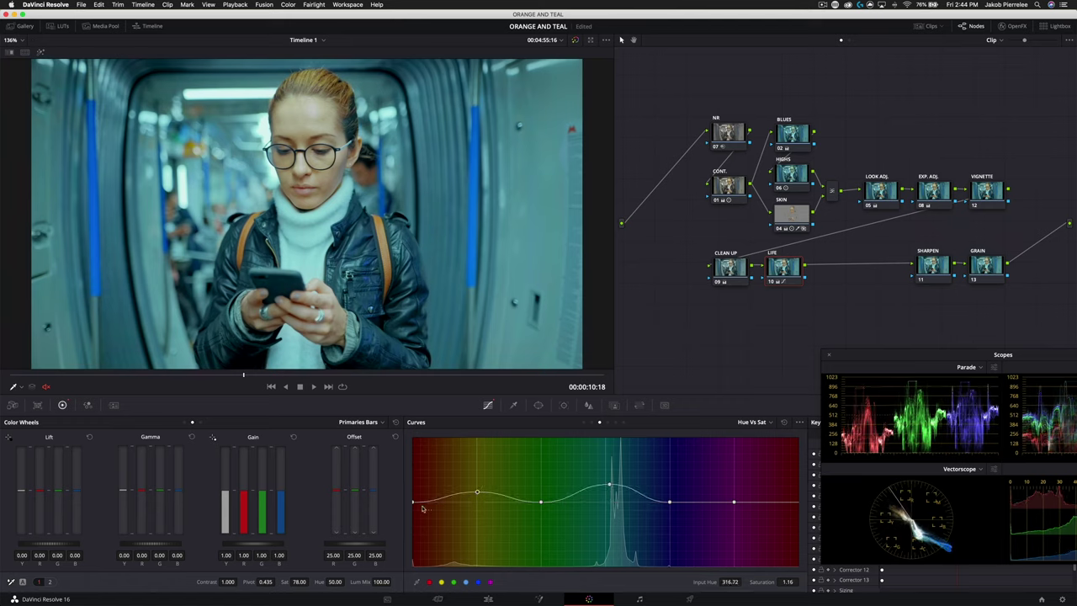
{"action": "left_click_drag", "start_coordinate": [413, 502], "coordinate": [413, 494]}
Compare the grade with CLEAN UP and LIFE bypassed and restored using Ctrl+D.
{"action": "key", "text": "ctrl+d"}
{"action": "key", "text": "ctrl+d"}
{"action": "key", "text": "ctrl+d"}
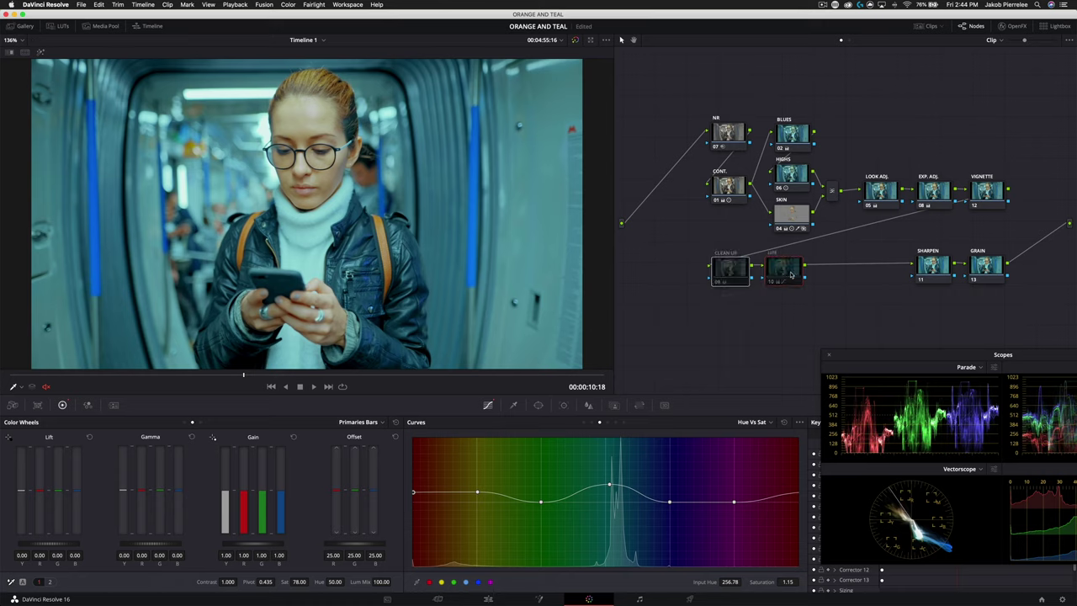
{"action": "key", "text": "ctrl+d"}
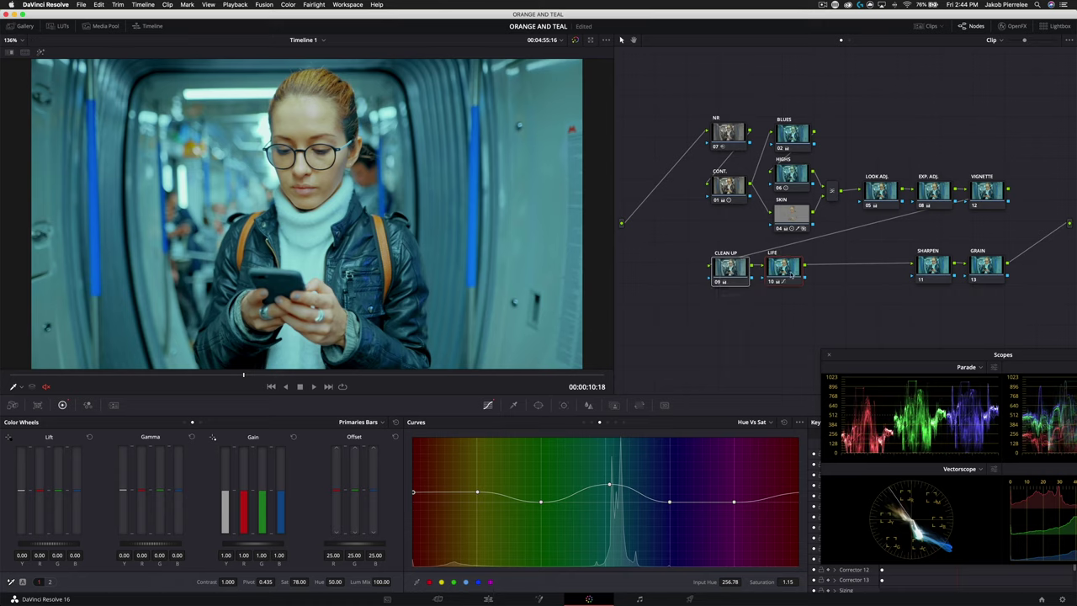
{"action": "key", "text": "ctrl+d"}
{"action": "key", "text": "ctrl+d"}
{"action": "key", "text": "ctrl+d"}
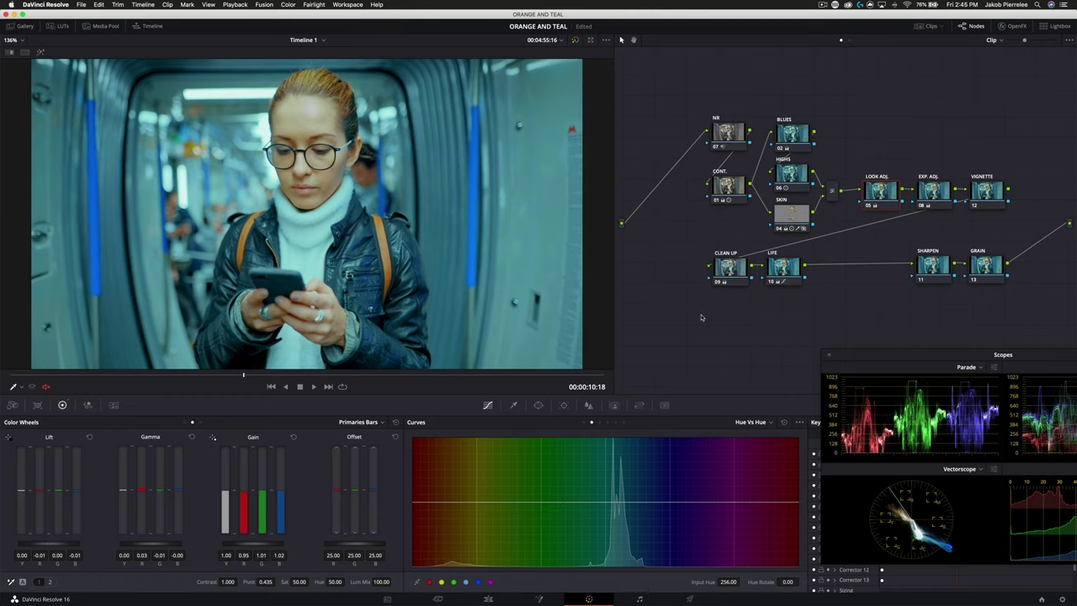
Set SKIN's Gamma to 0.07 red, -0.02 green/blue and Lift red to 0.01, comparing on/off.
{"action": "key", "text": "shift+semicolon"}
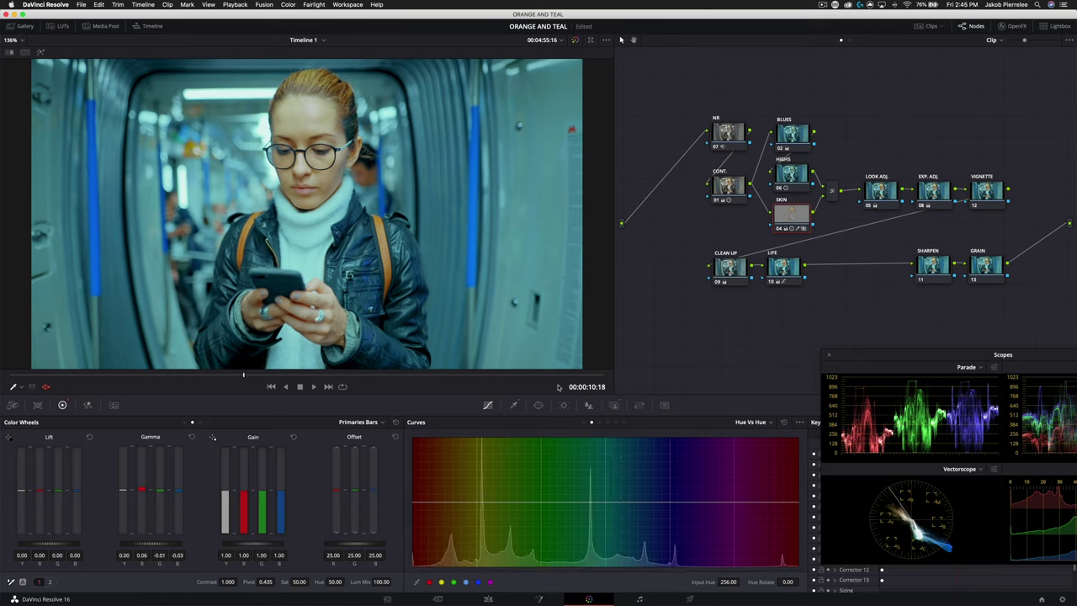
{"action": "left_click", "coordinate": [183, 422]}
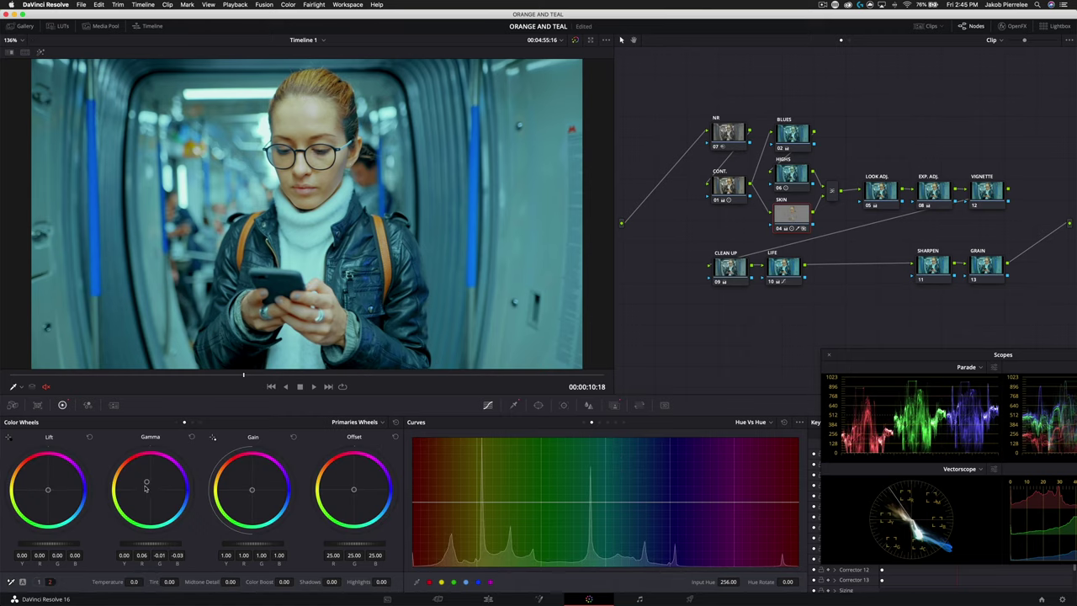
{"action": "left_click_drag", "start_coordinate": [148, 484], "coordinate": [148, 480]}
{"action": "left_click_drag", "start_coordinate": [48, 490], "coordinate": [49, 489]}
{"action": "key", "text": "super+d"}
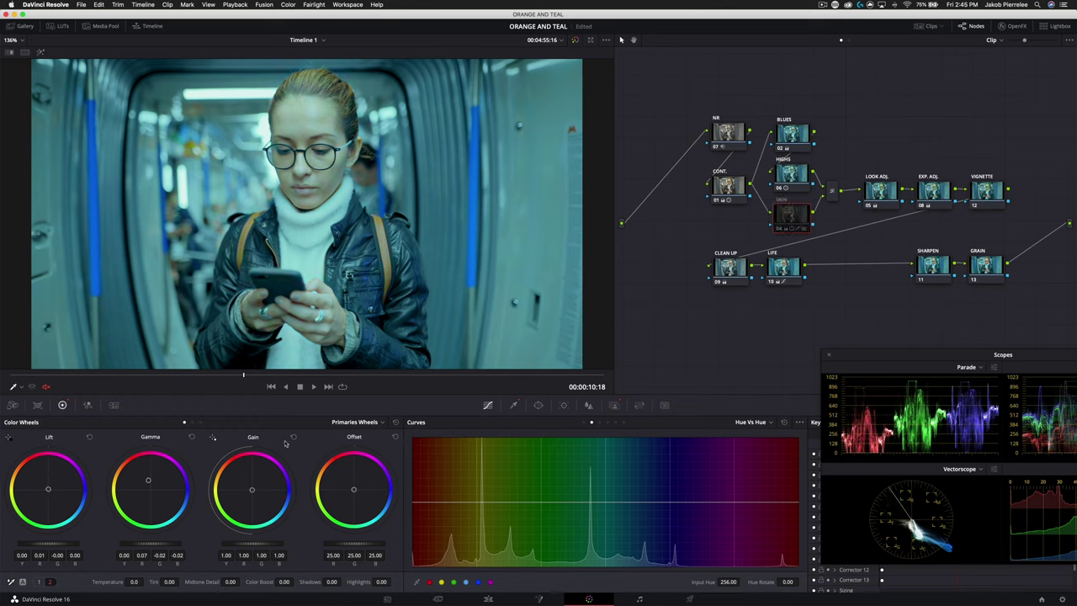
{"action": "key", "text": "super+d"}
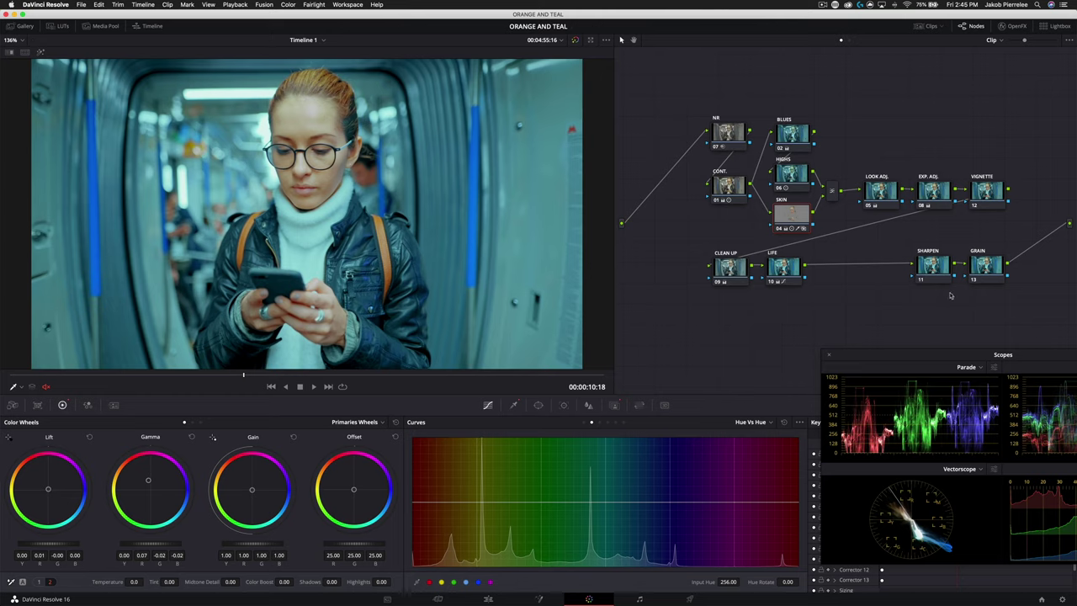
Lower the SHARPEN node's Blur radius to 0.47 to sharpen the image slightly.
{"action": "left_click", "coordinate": [944, 271]}
{"action": "left_click", "coordinate": [588, 405]}
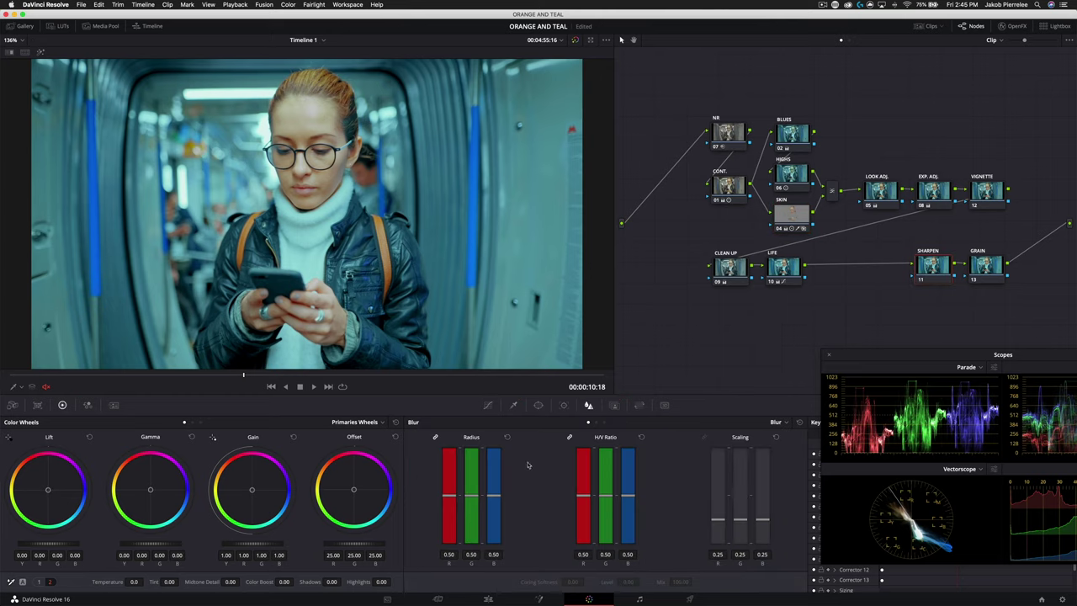
{"action": "left_click_drag", "start_coordinate": [496, 497], "coordinate": [497, 501]}
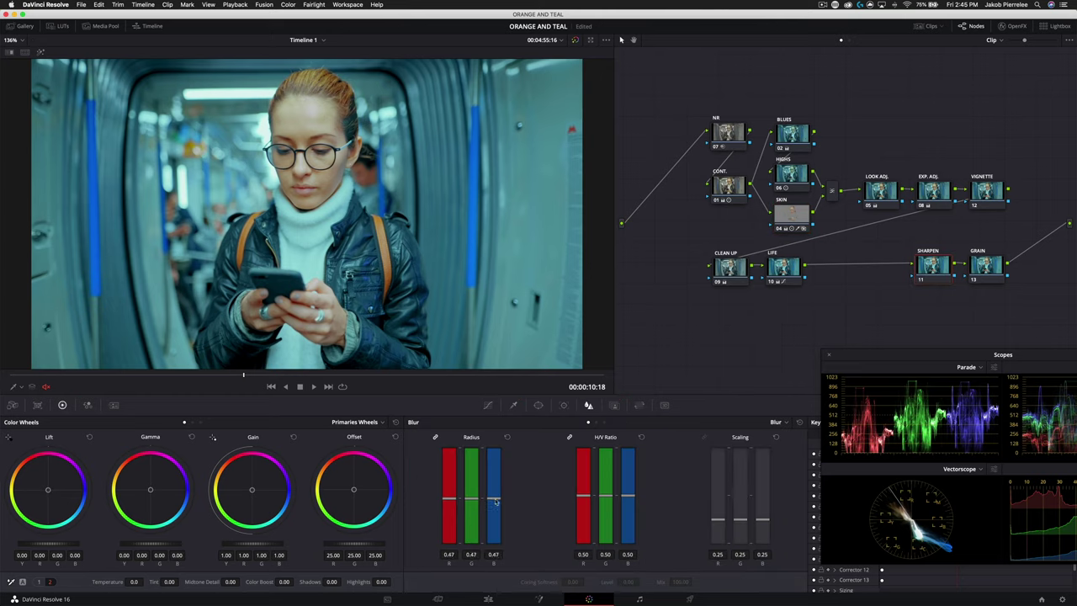
Apply OpenFX Film Grain to the GRAIN node with Grain Size 0.041 and Strength 0.336.
{"action": "left_click", "coordinate": [1000, 279]}
{"action": "left_click", "coordinate": [1020, 27]}
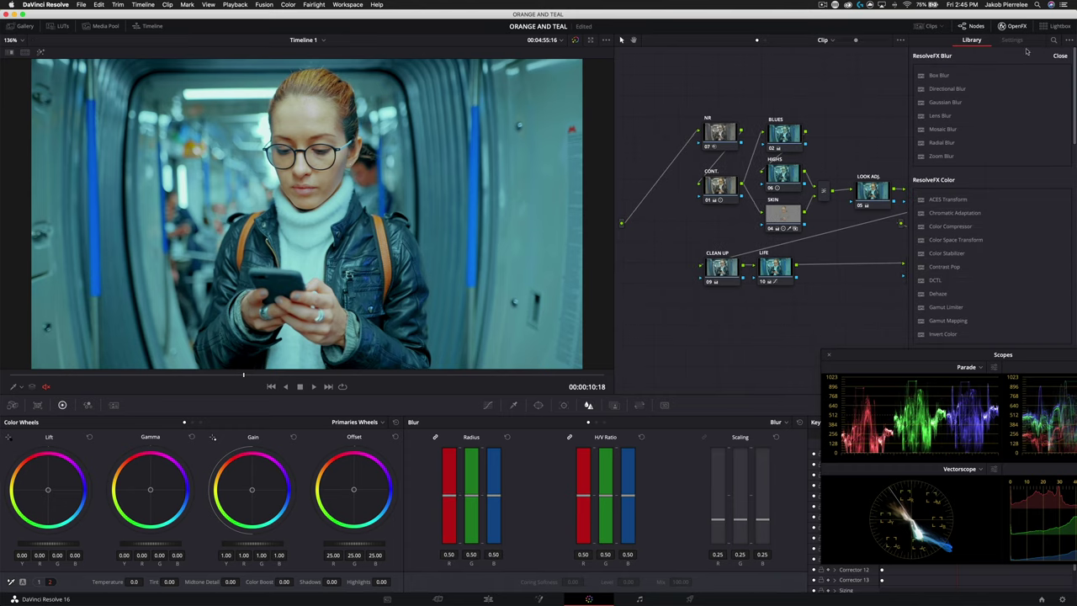
{"action": "left_click", "coordinate": [1053, 40]}
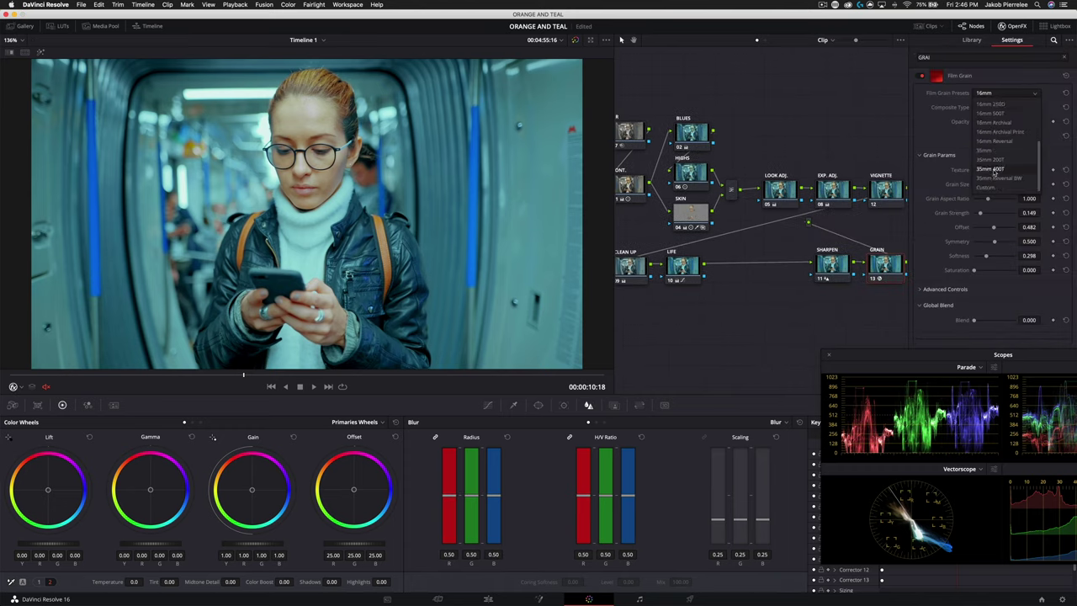
{"action": "left_click", "coordinate": [997, 177]}
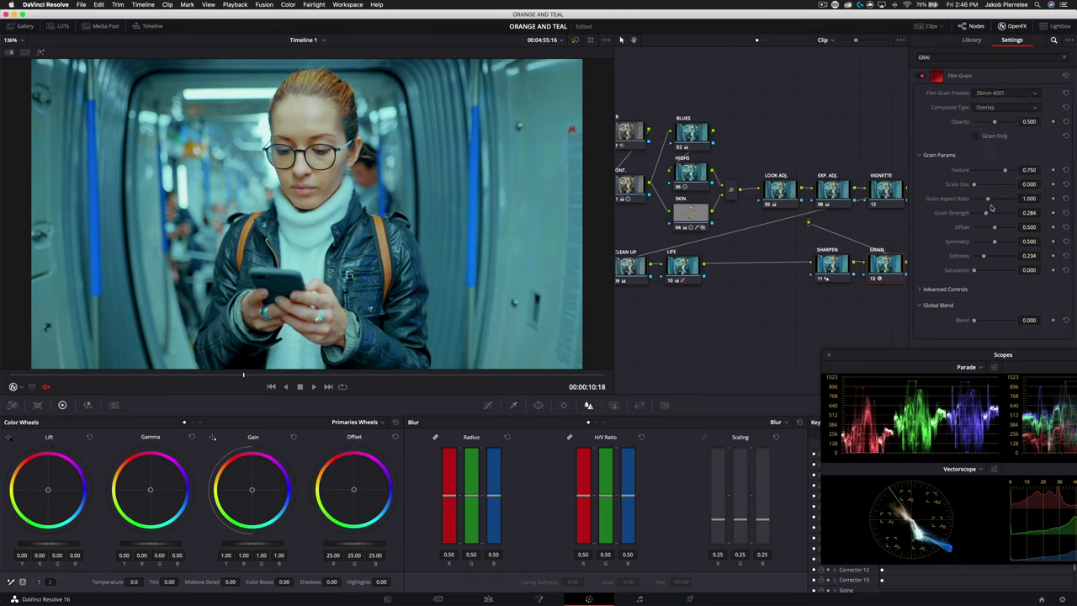
{"action": "left_click_drag", "start_coordinate": [973, 185], "coordinate": [988, 213]}
{"action": "scroll", "coordinate": [326, 199], "scroll_direction": "down", "scroll_amount": 2}
{"action": "key", "text": "shift+d"}
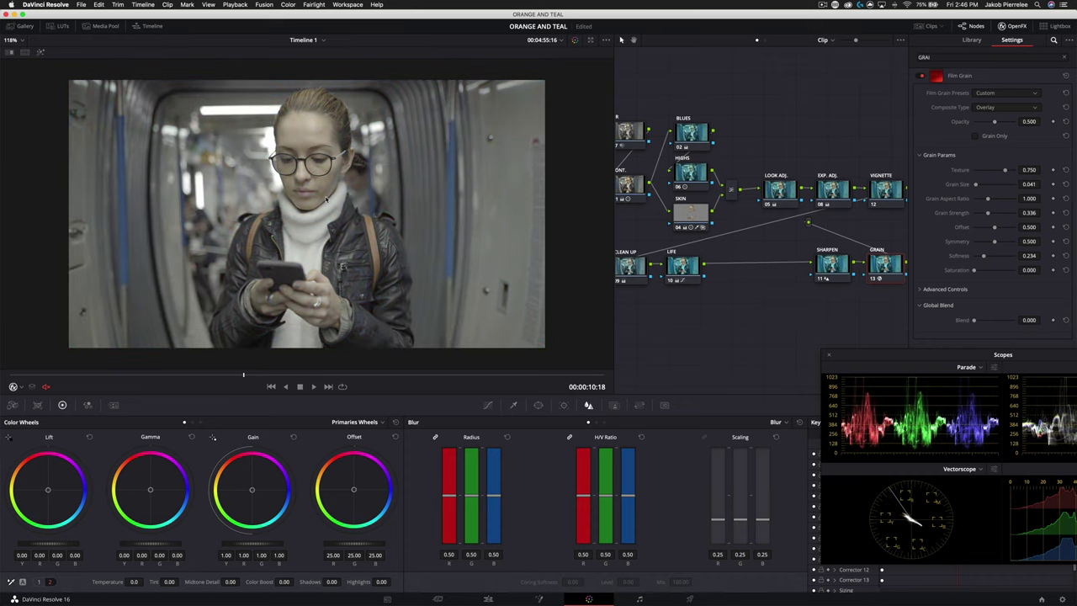
{"action": "key", "text": "shift+d"}
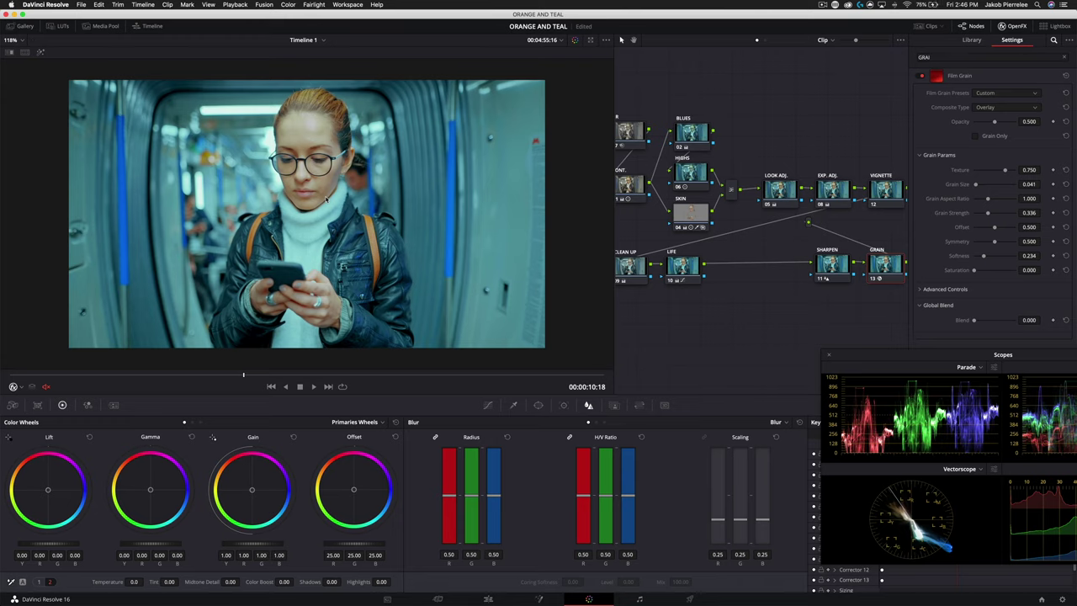
{"action": "left_click", "coordinate": [1011, 40]}
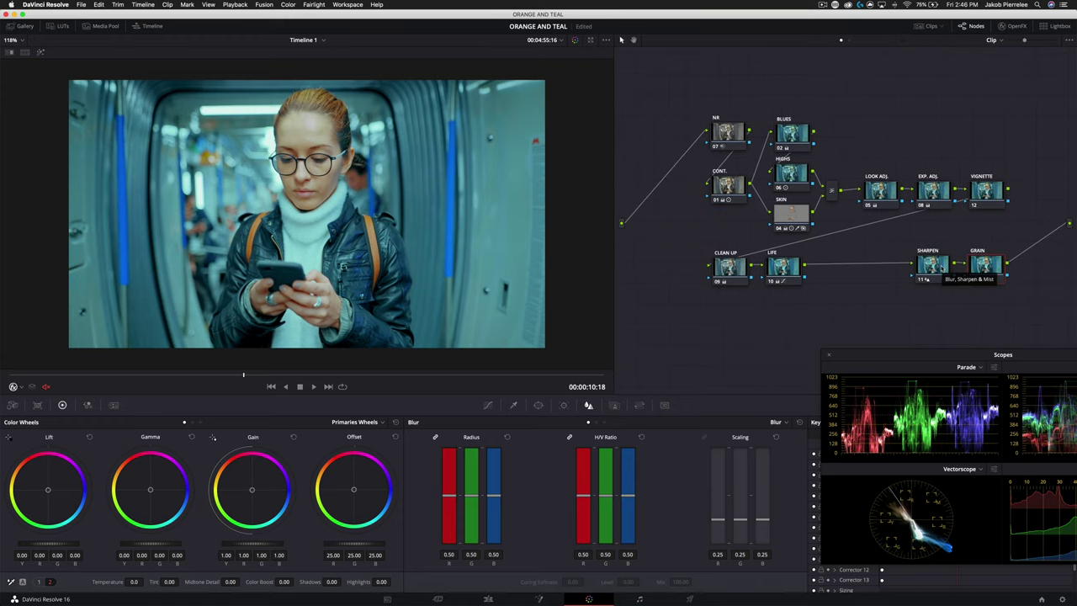